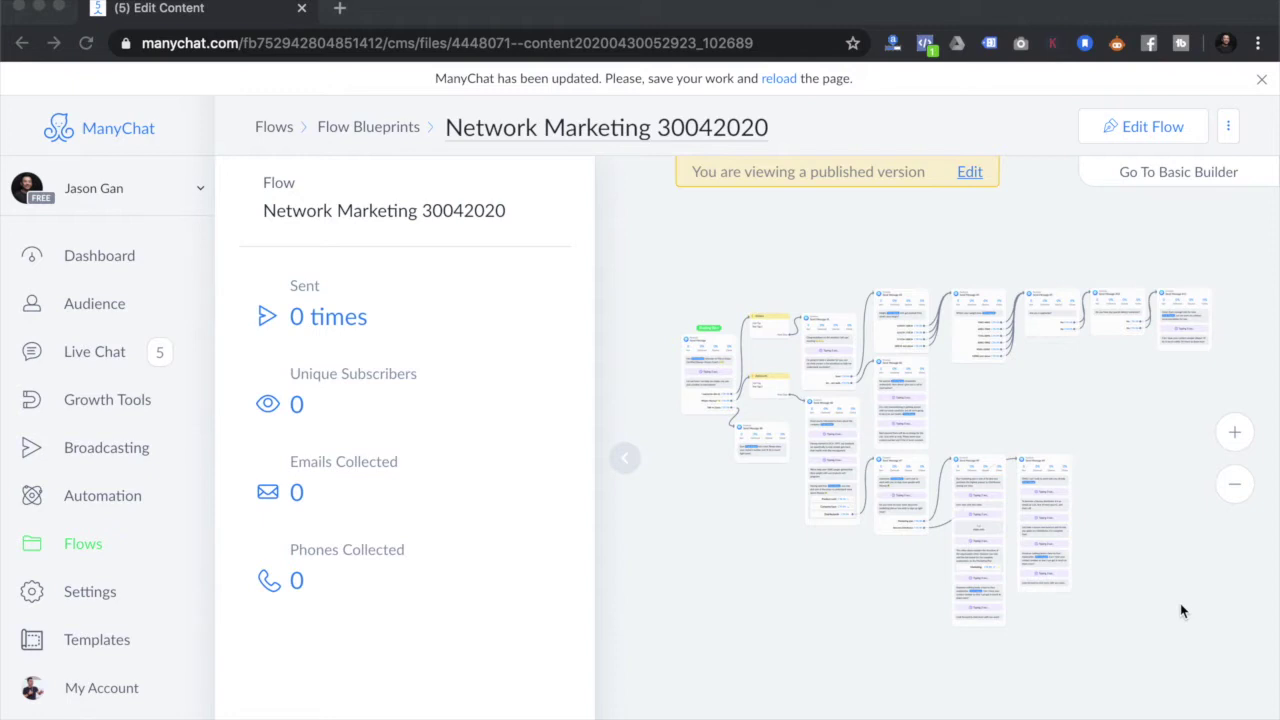
Step: Hide the flow statistics and open the Network Marketing 30042020 flow for editing
left_click(623, 460)
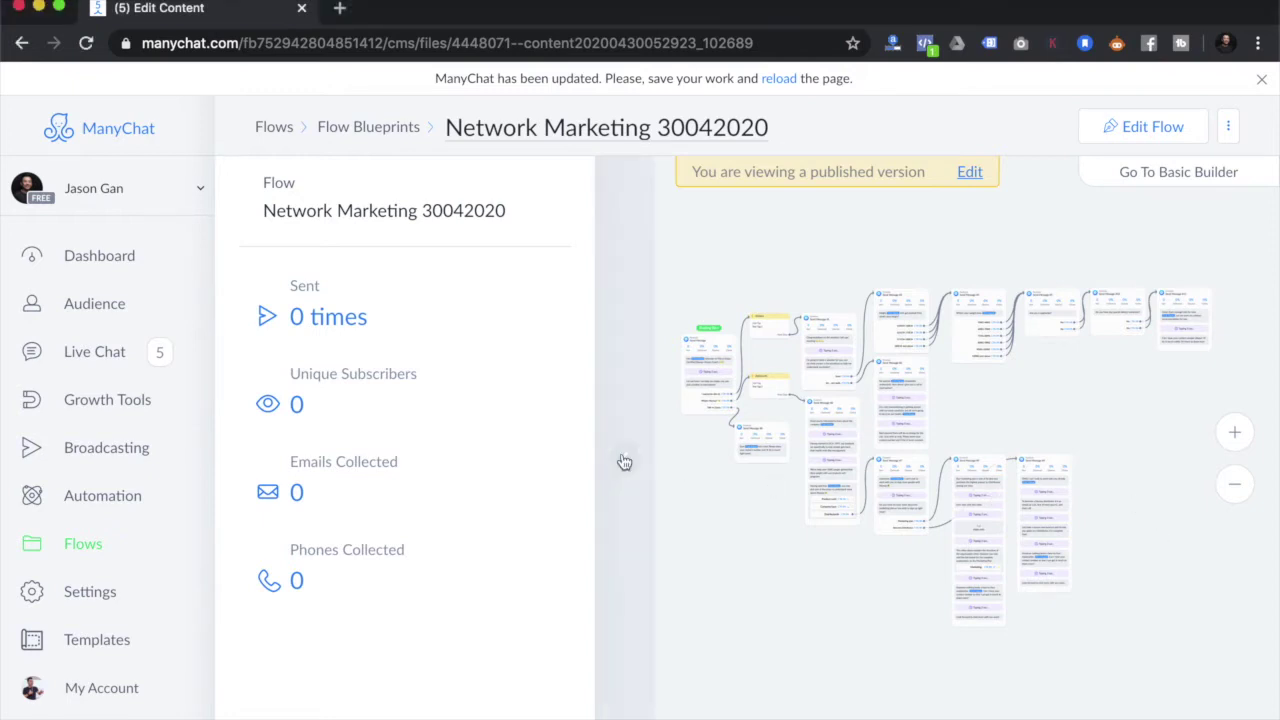
scroll(790, 570, "up", 2)
left_click_drag(754, 557, 545, 589)
scroll(451, 631, "up", 1)
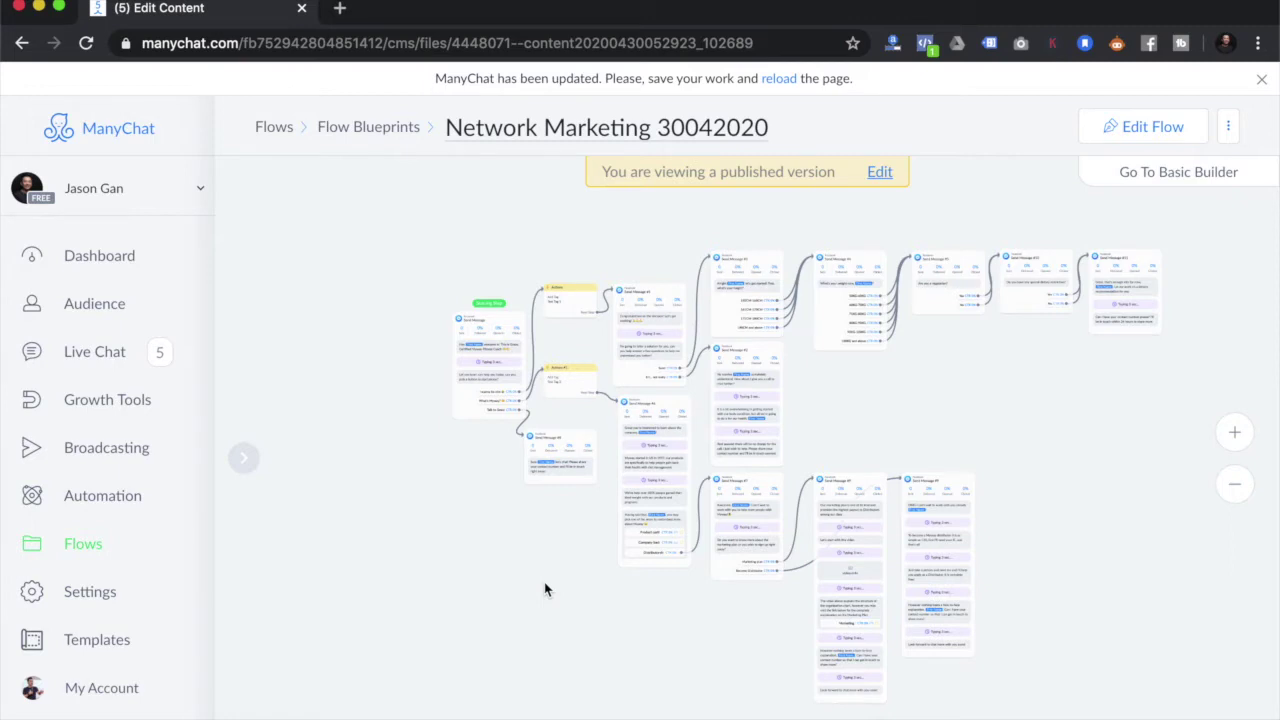
left_click(1140, 126)
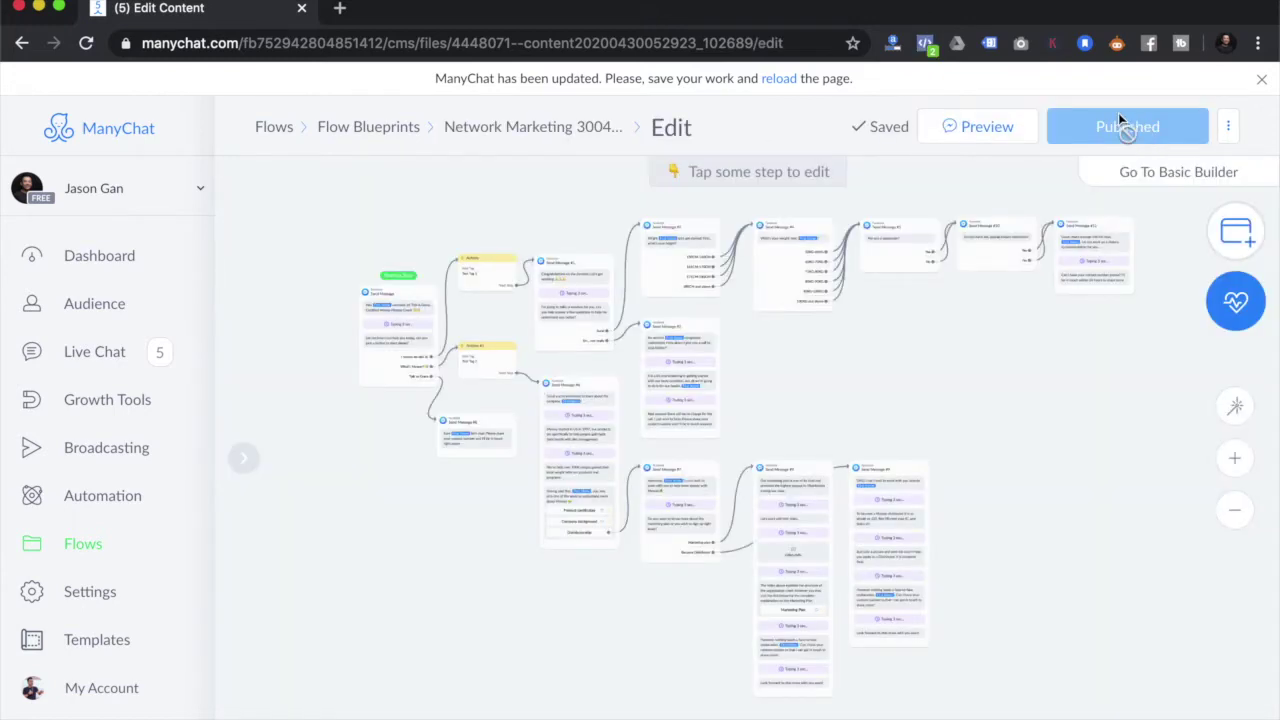
Step: Locate the flow's starting Send Message step and open its welcome text for editing
scroll(319, 426, "up", 5)
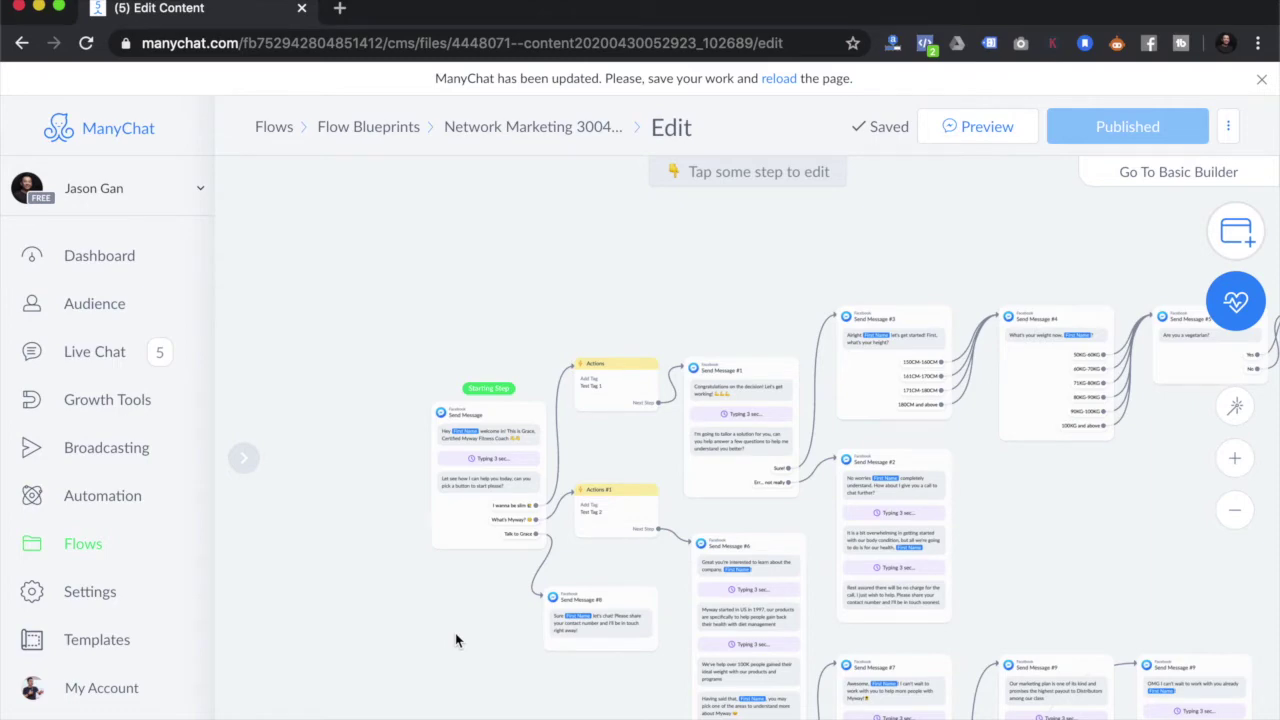
scroll(466, 569, "up", 5)
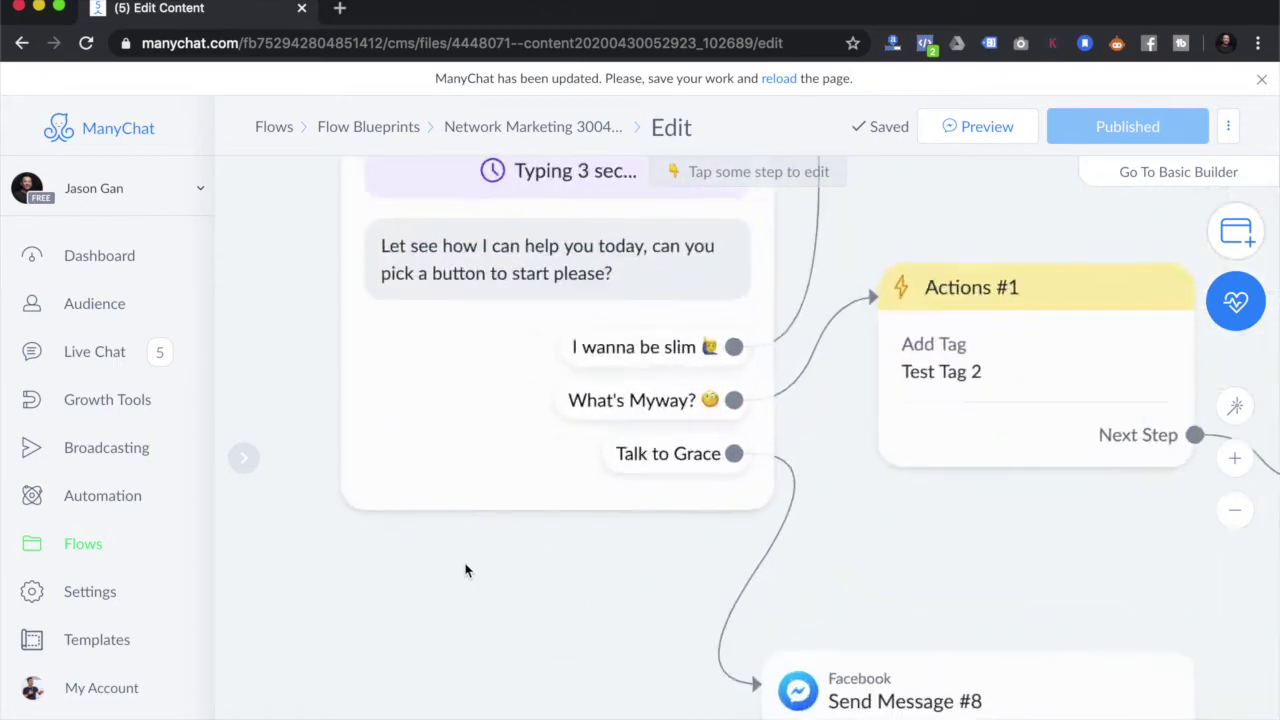
left_click_drag(582, 644, 598, 719)
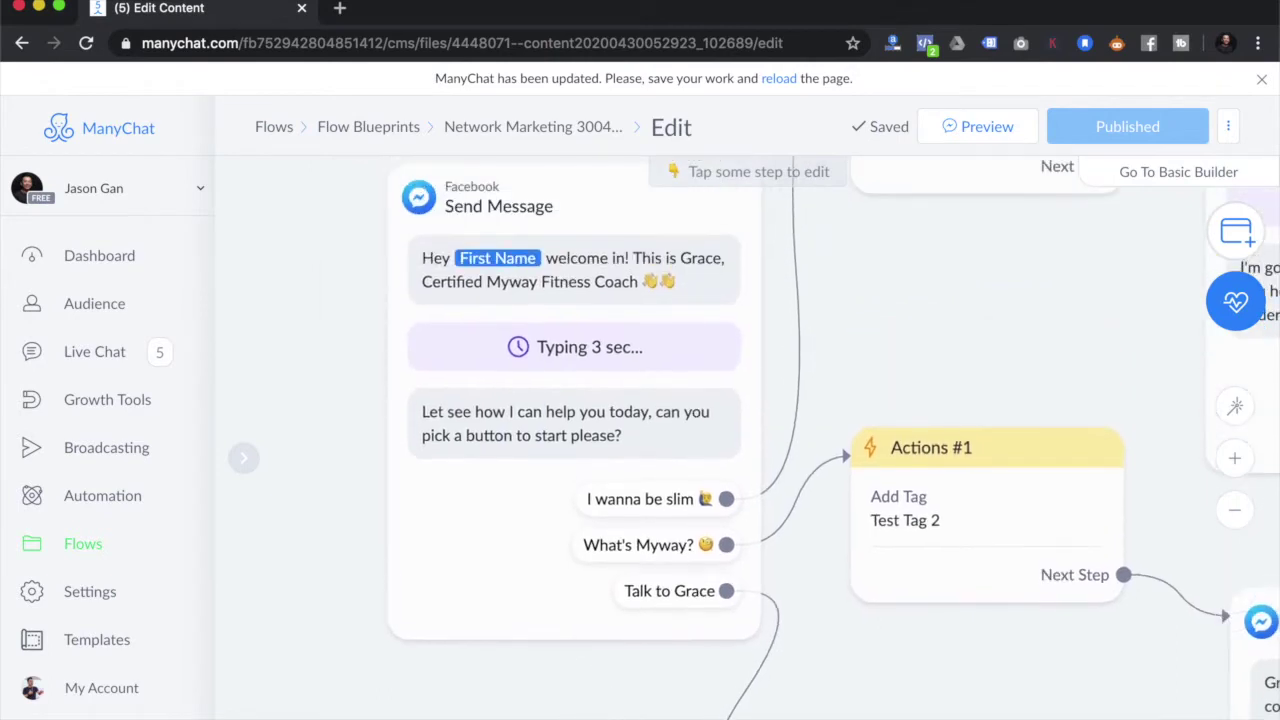
left_click_drag(326, 357, 316, 451)
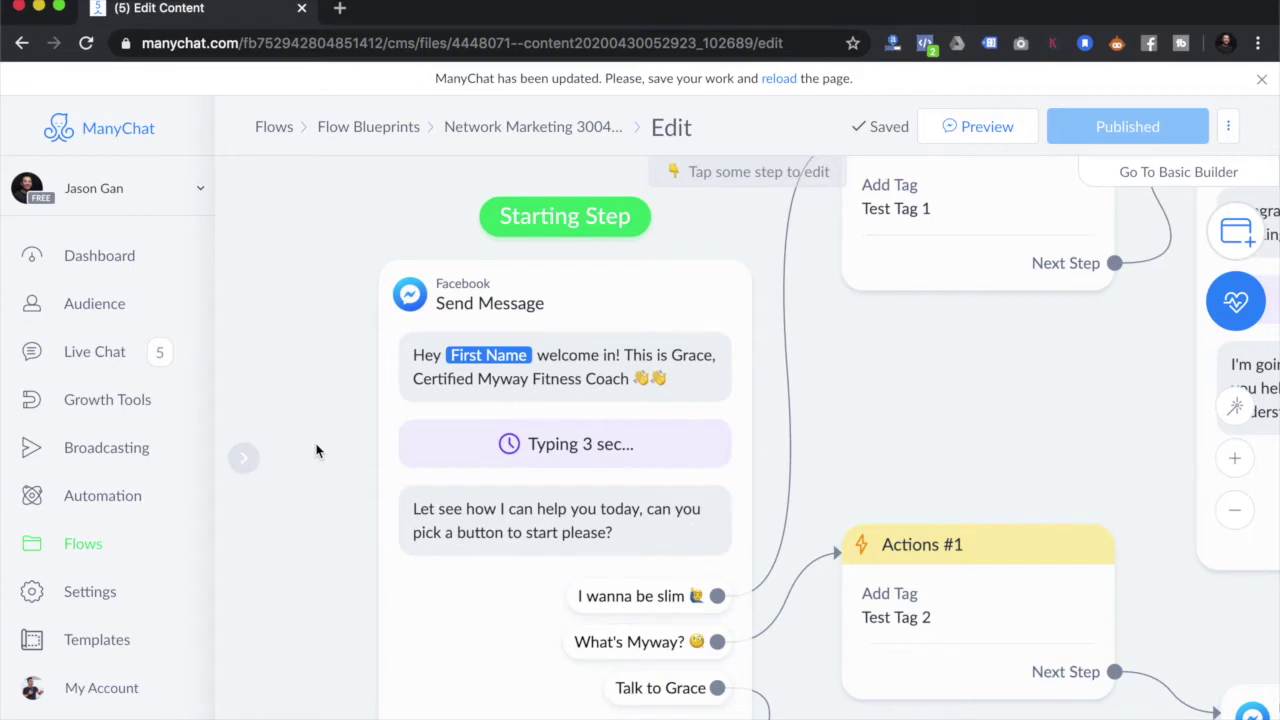
left_click(571, 366)
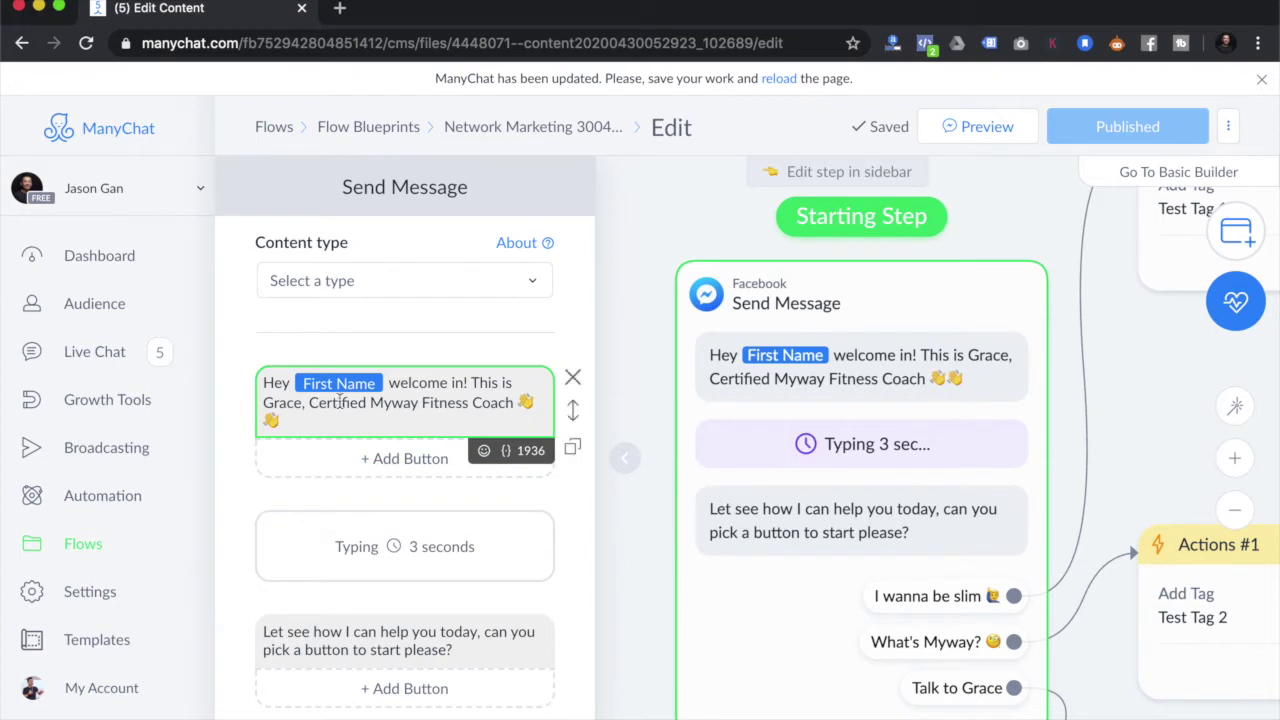
Step: Examine the personalization variables that can be inserted into the welcome text, and close the starting step's editor without inserting one
left_click(386, 384)
left_click(508, 456)
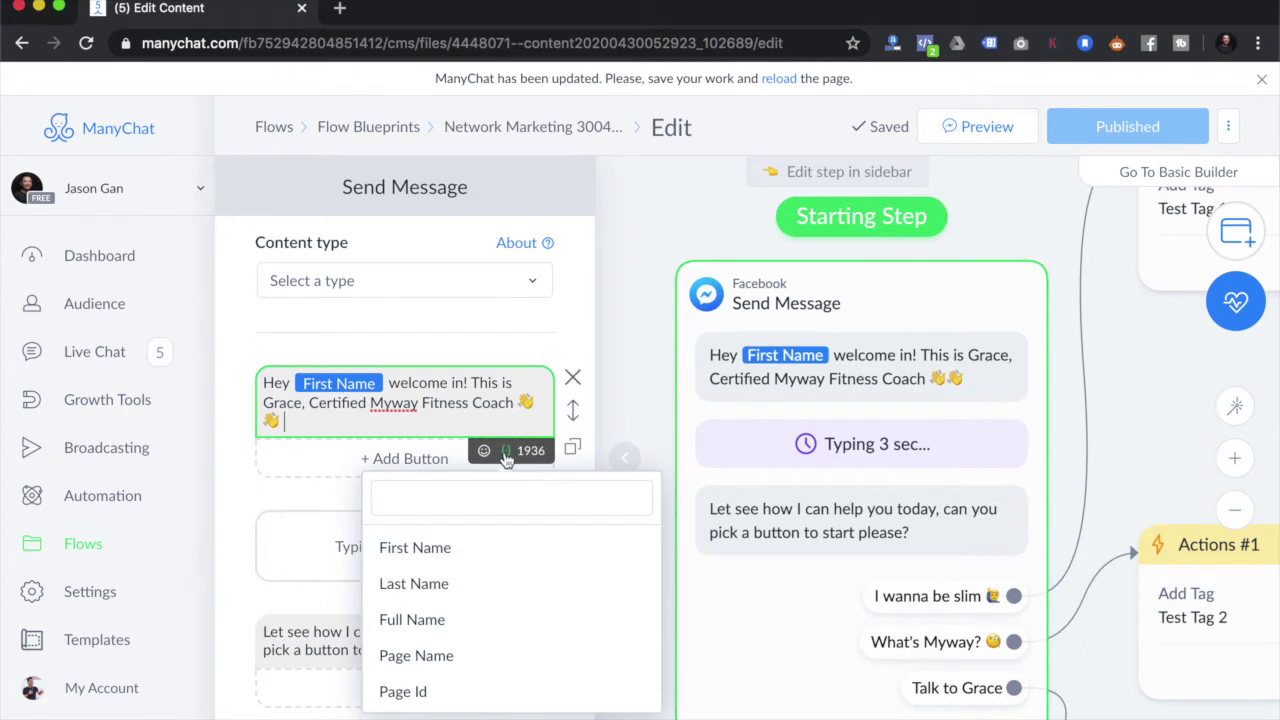
left_click(335, 422)
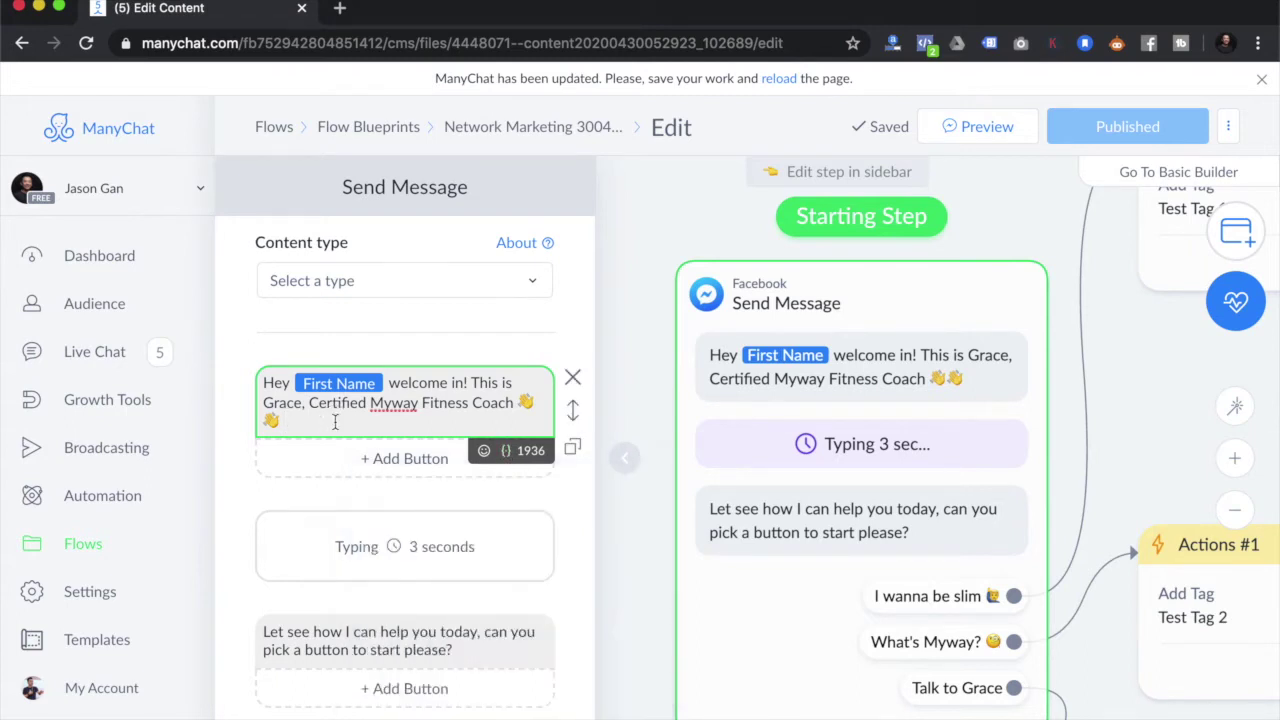
left_click(507, 455)
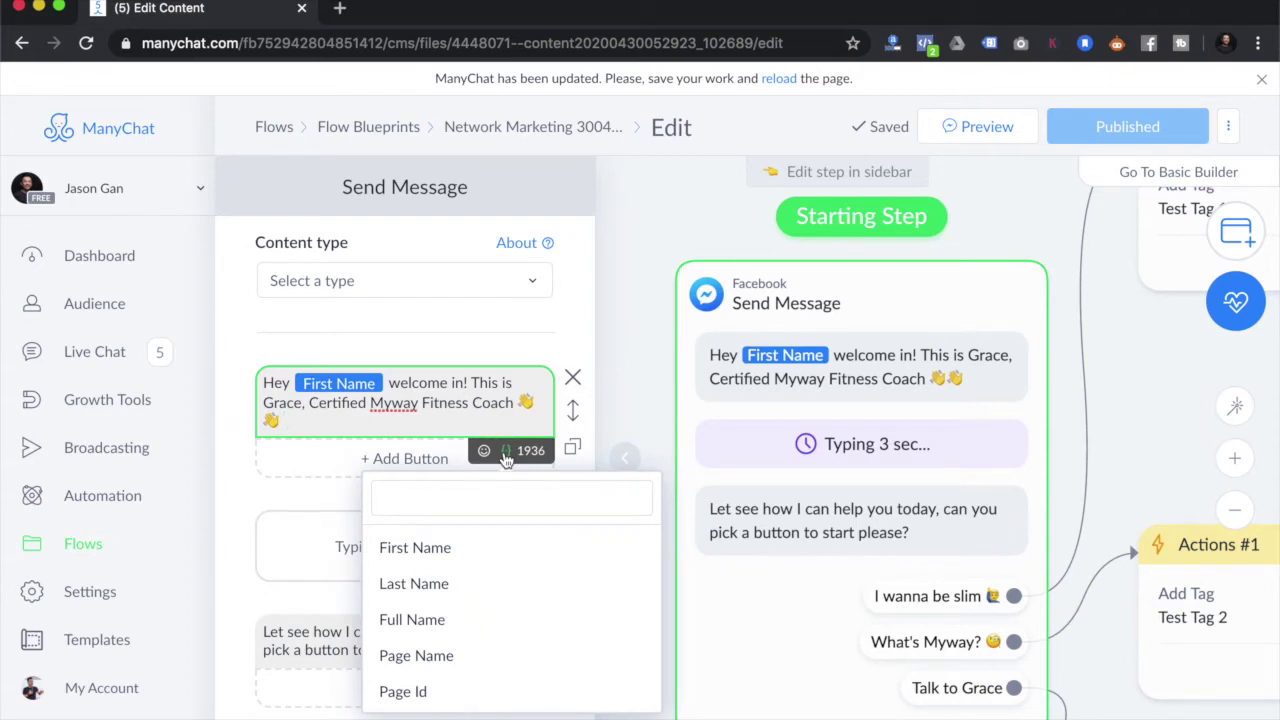
left_click(350, 432)
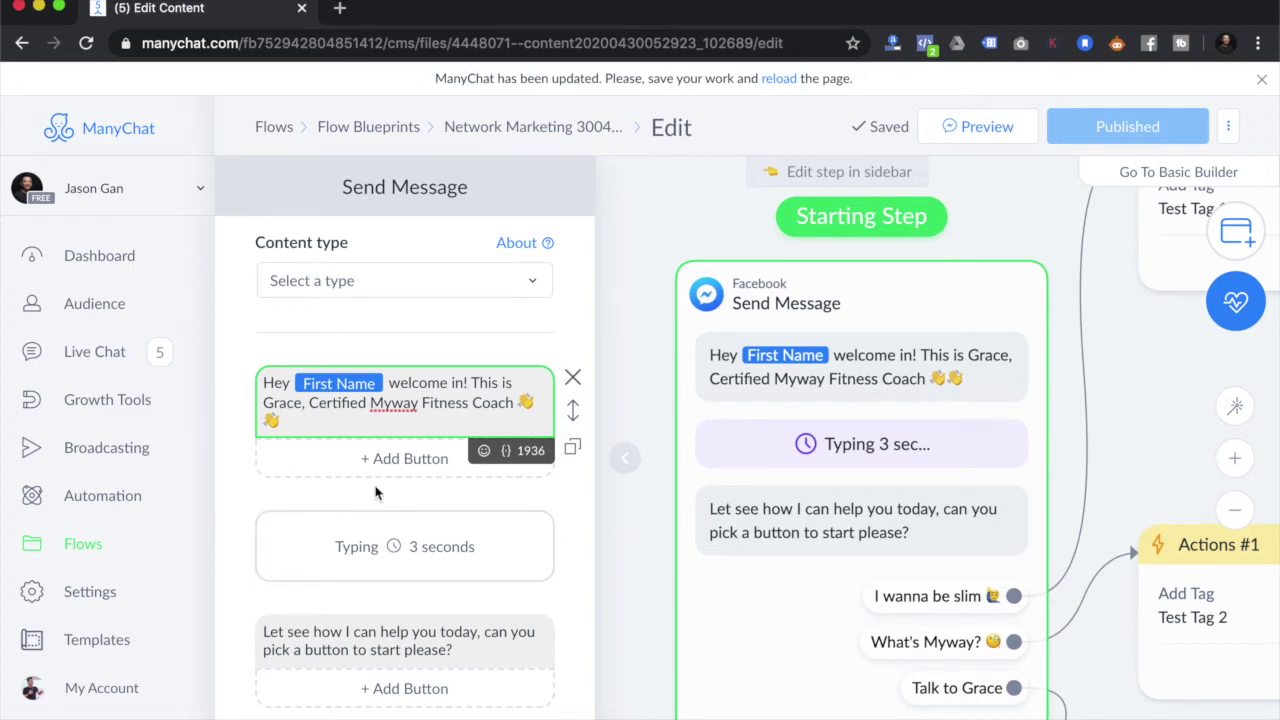
scroll(624, 510, "down", 1)
scroll(624, 513, "up", 1)
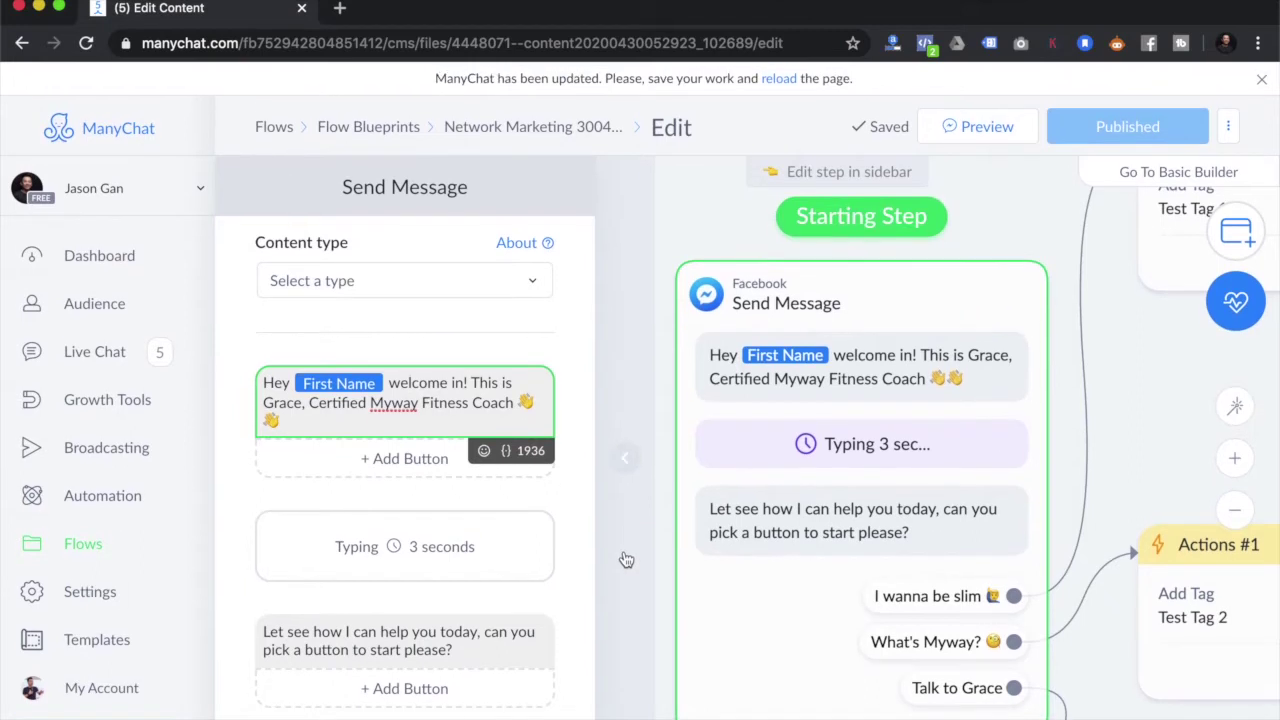
left_click(624, 457)
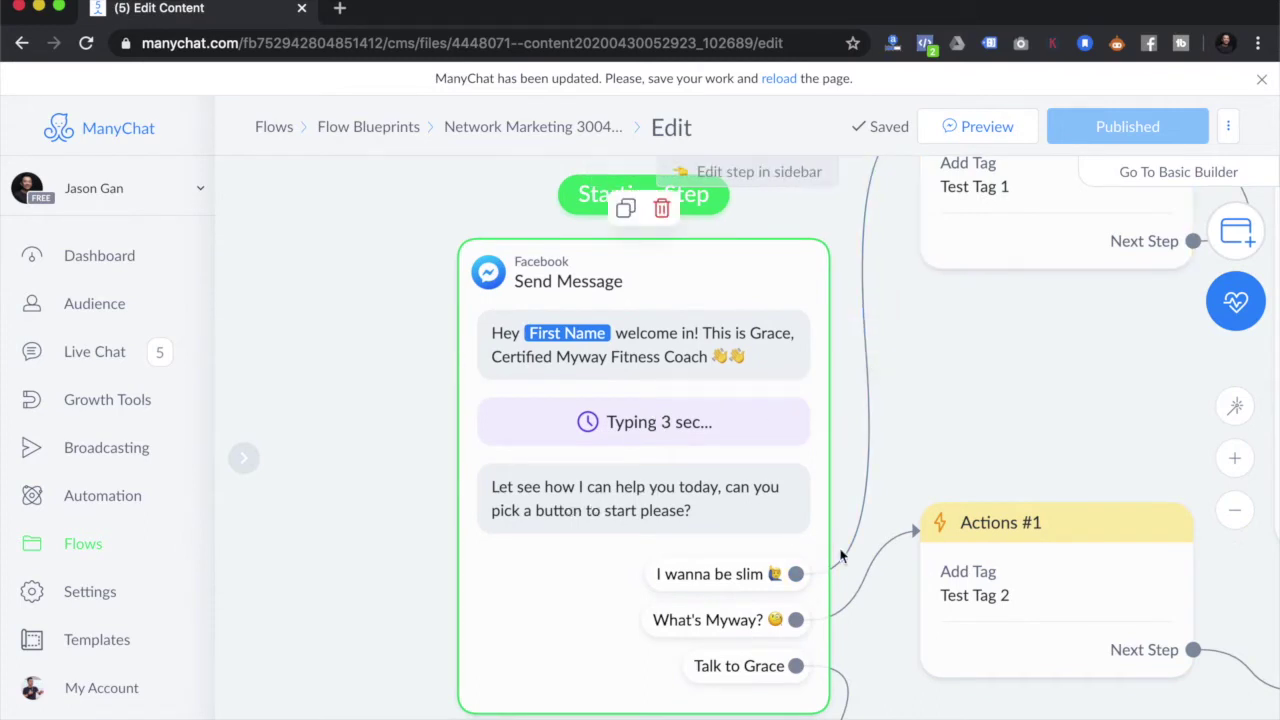
left_click(846, 507)
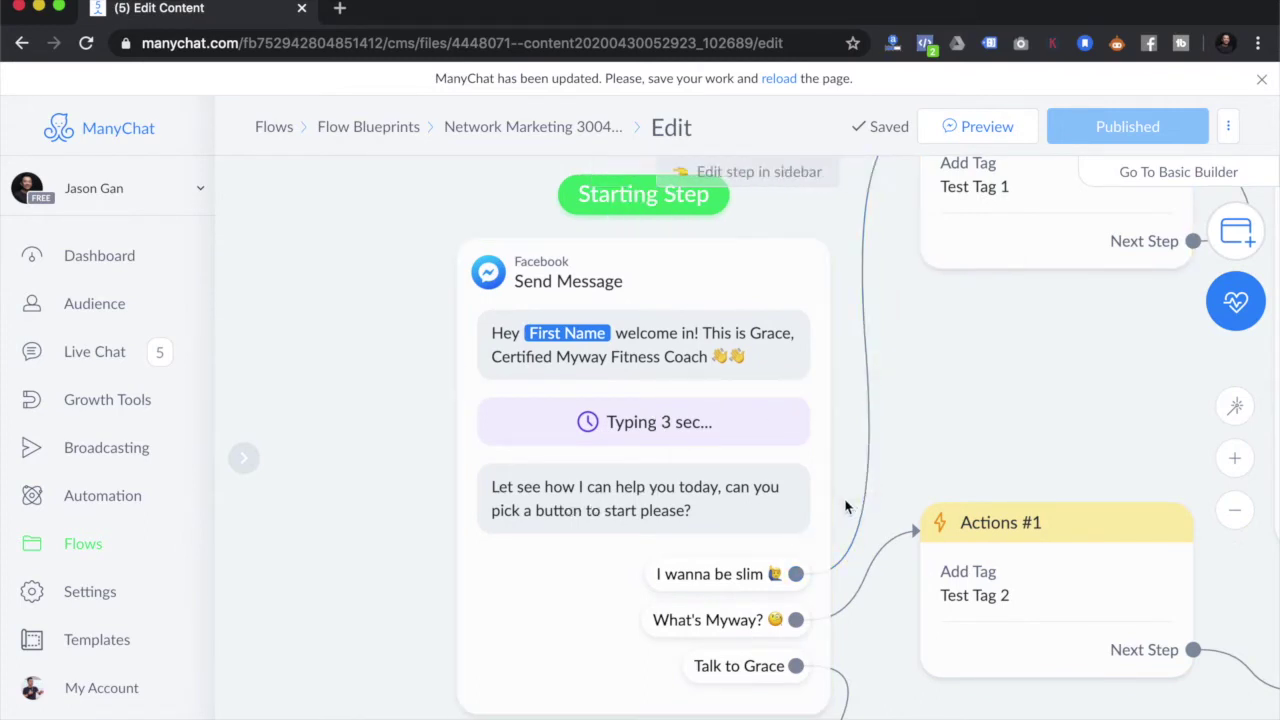
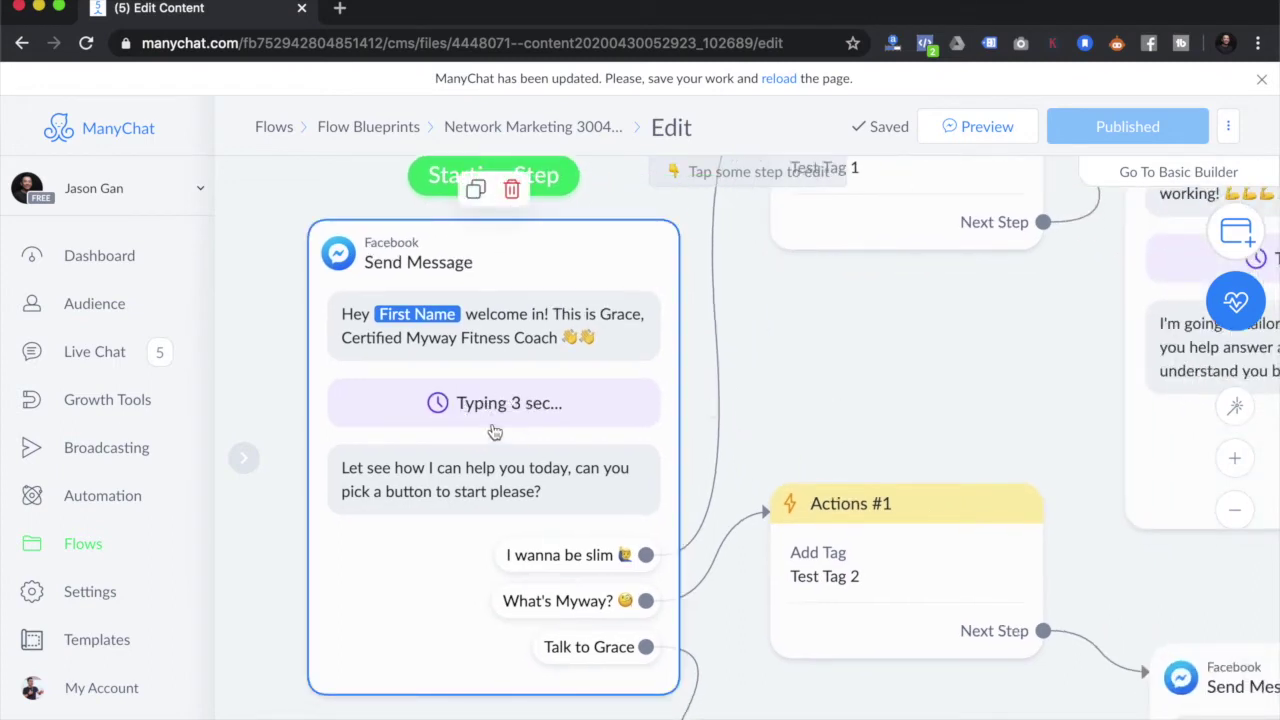
Step: Inspect the starting step's typing delay settings, quick replies and available content blocks, and close its editor
left_click(522, 401)
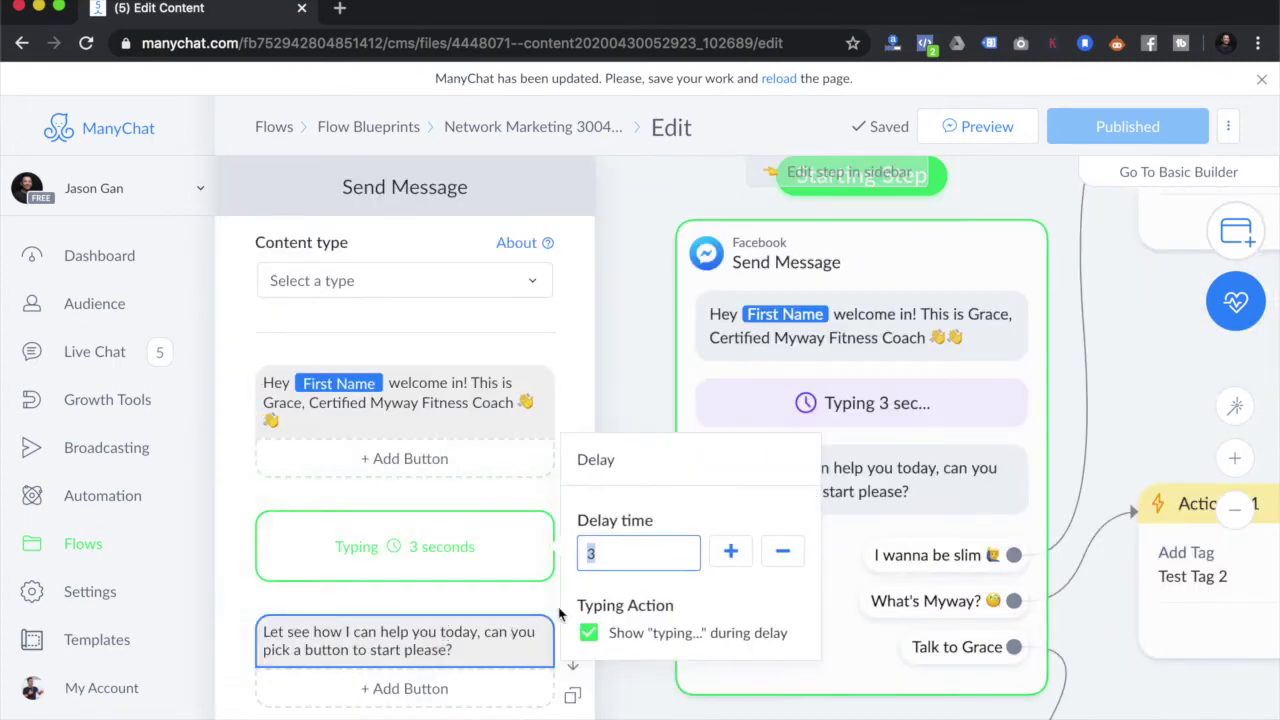
scroll(226, 602, "down", 2)
scroll(226, 602, "down", 5)
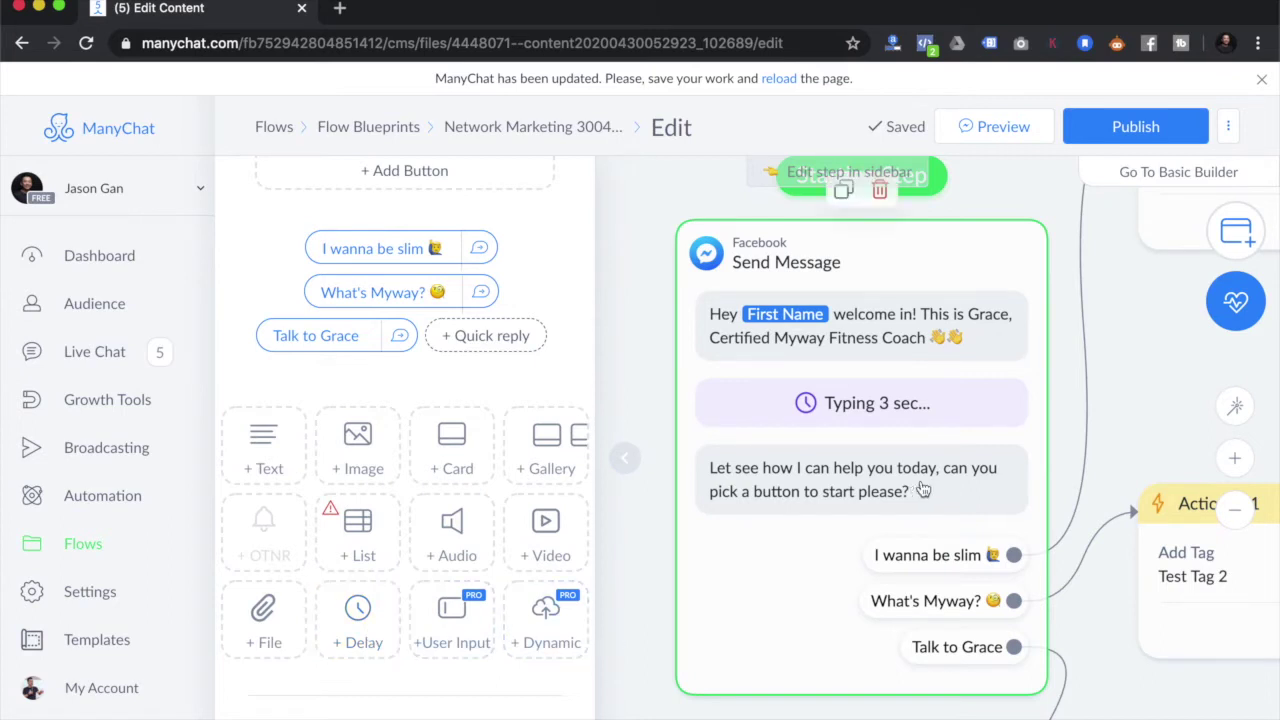
scroll(1150, 404, "down", 1)
left_click_drag(1114, 429, 1014, 443)
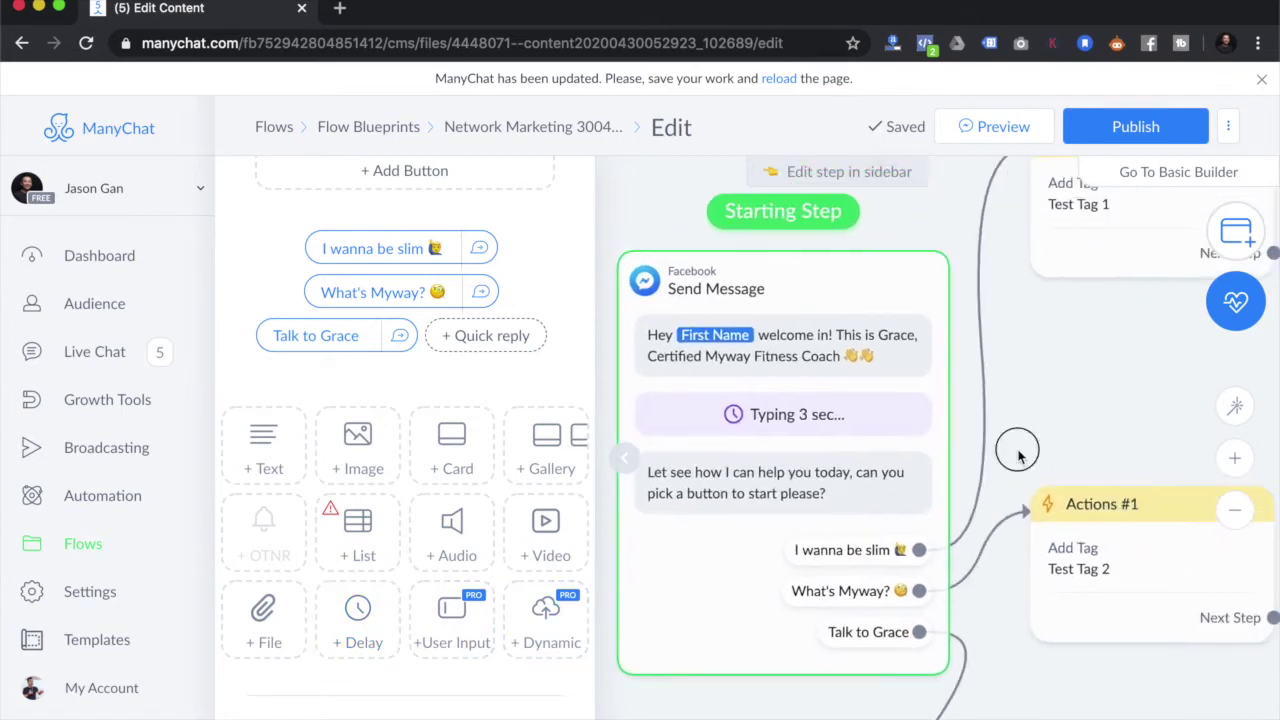
left_click(624, 457)
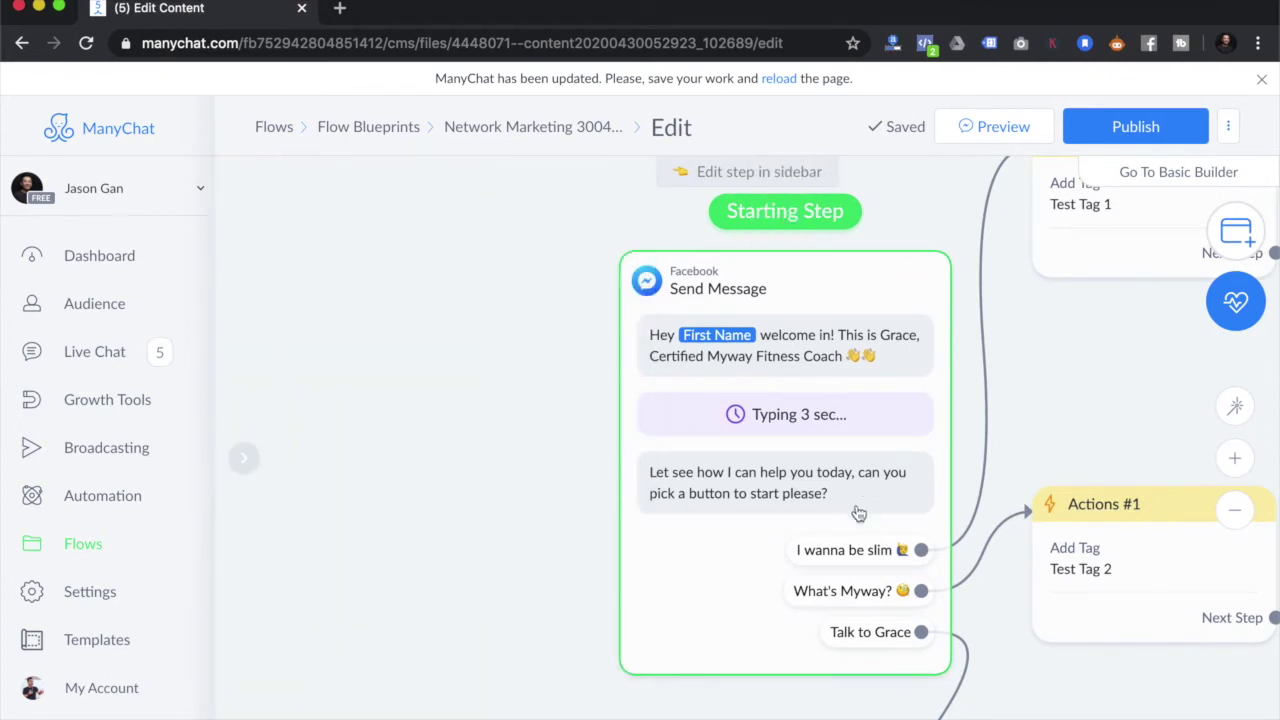
Step: Trace the starting step's reply options to the Actions steps that add Test Tag 1 and Test Tag 2
left_click_drag(511, 508, 330, 533)
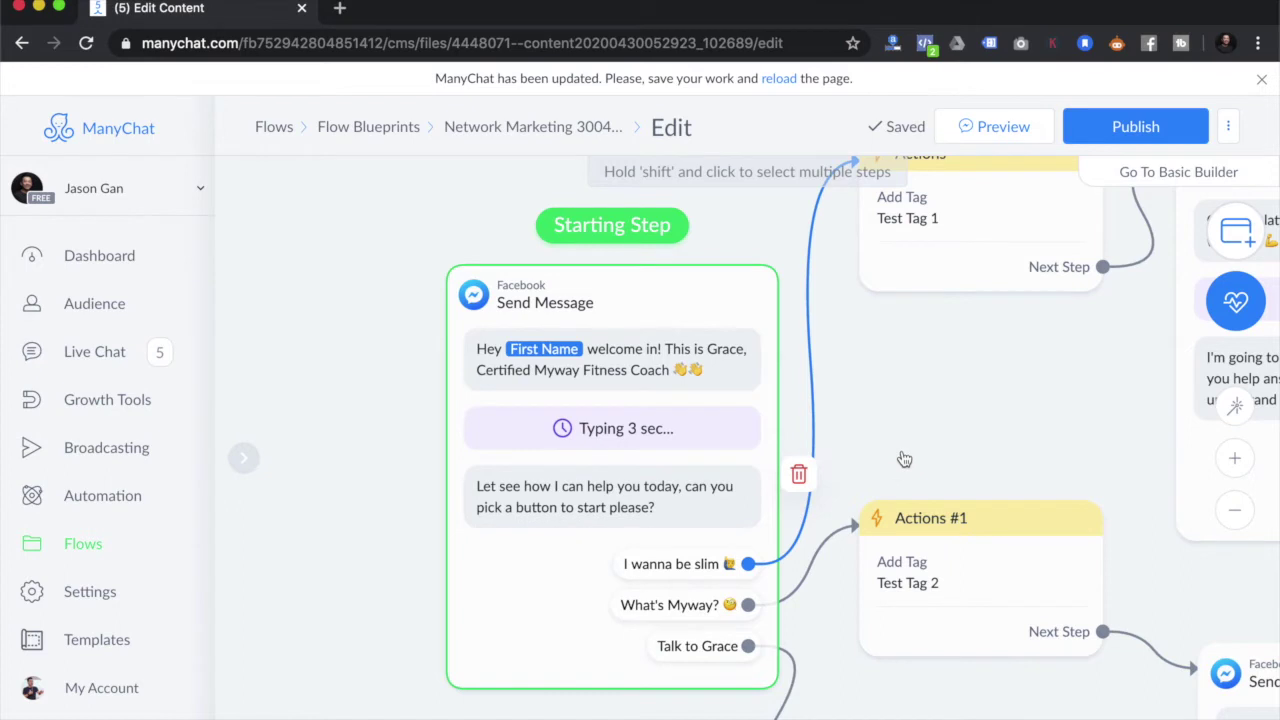
left_click_drag(904, 459, 812, 463)
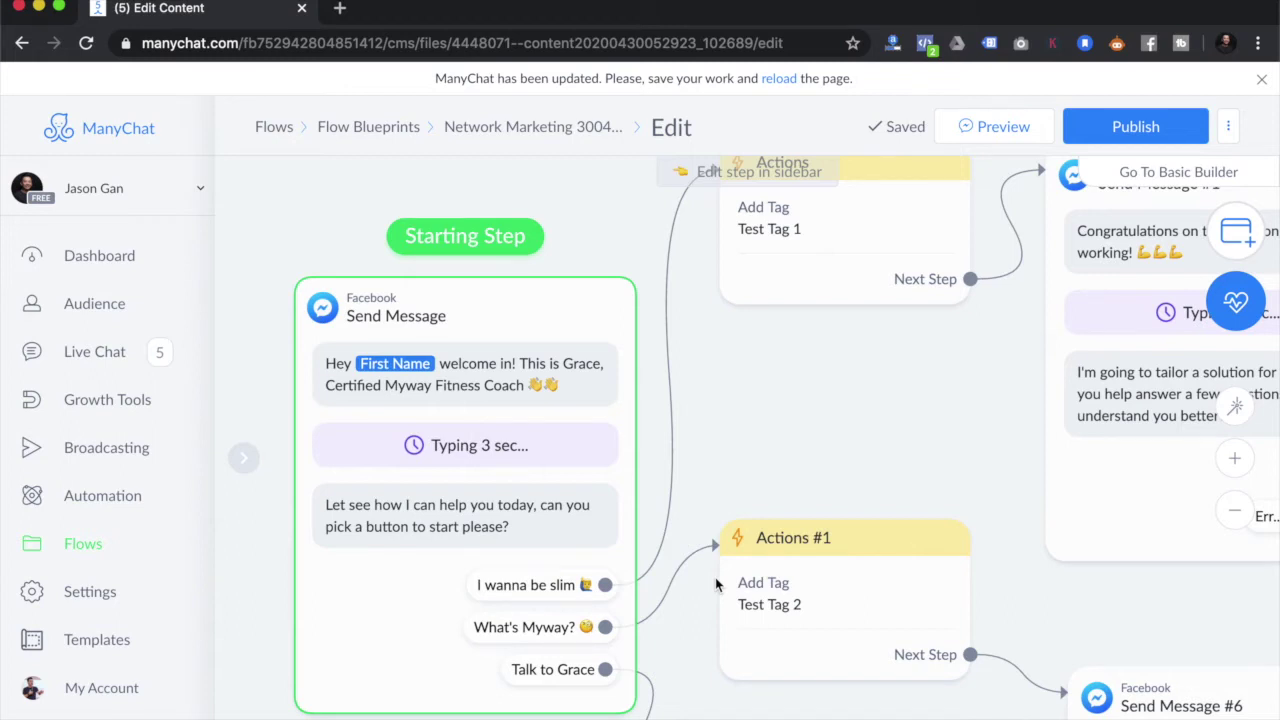
left_click(741, 606)
left_click_drag(843, 394, 628, 660)
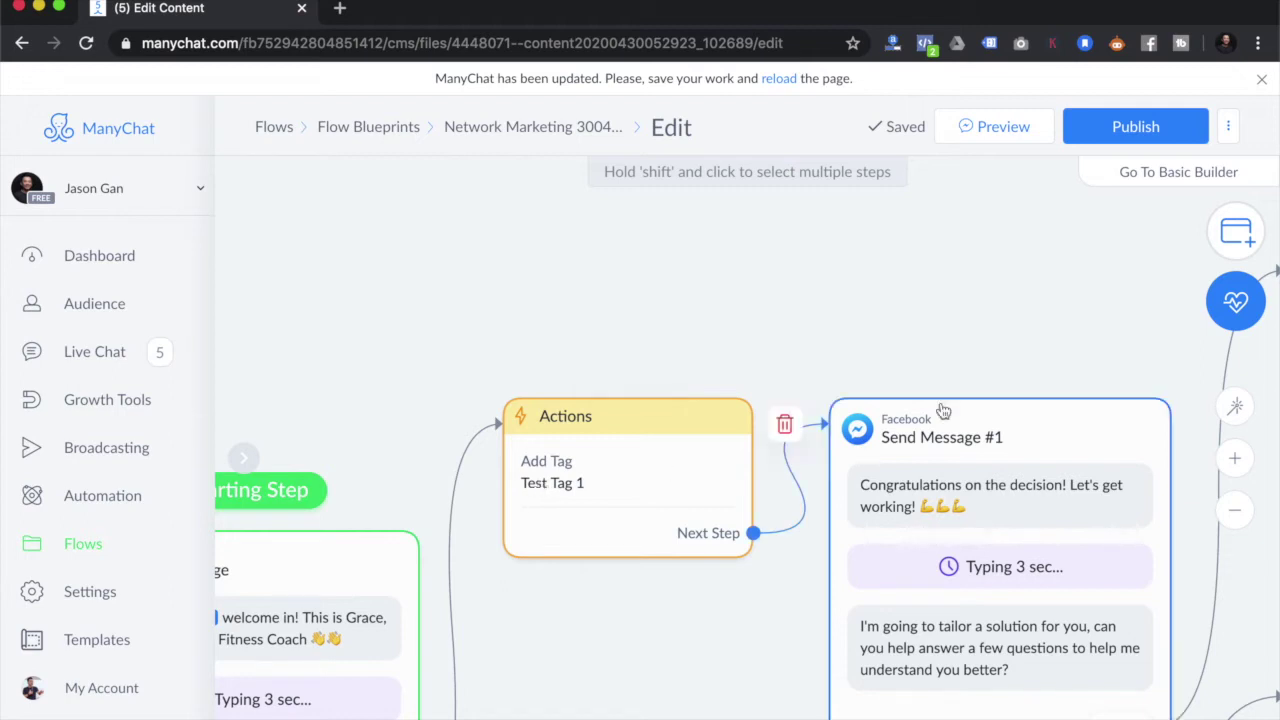
left_click_drag(572, 591, 588, 476)
scroll(588, 476, "down", 3)
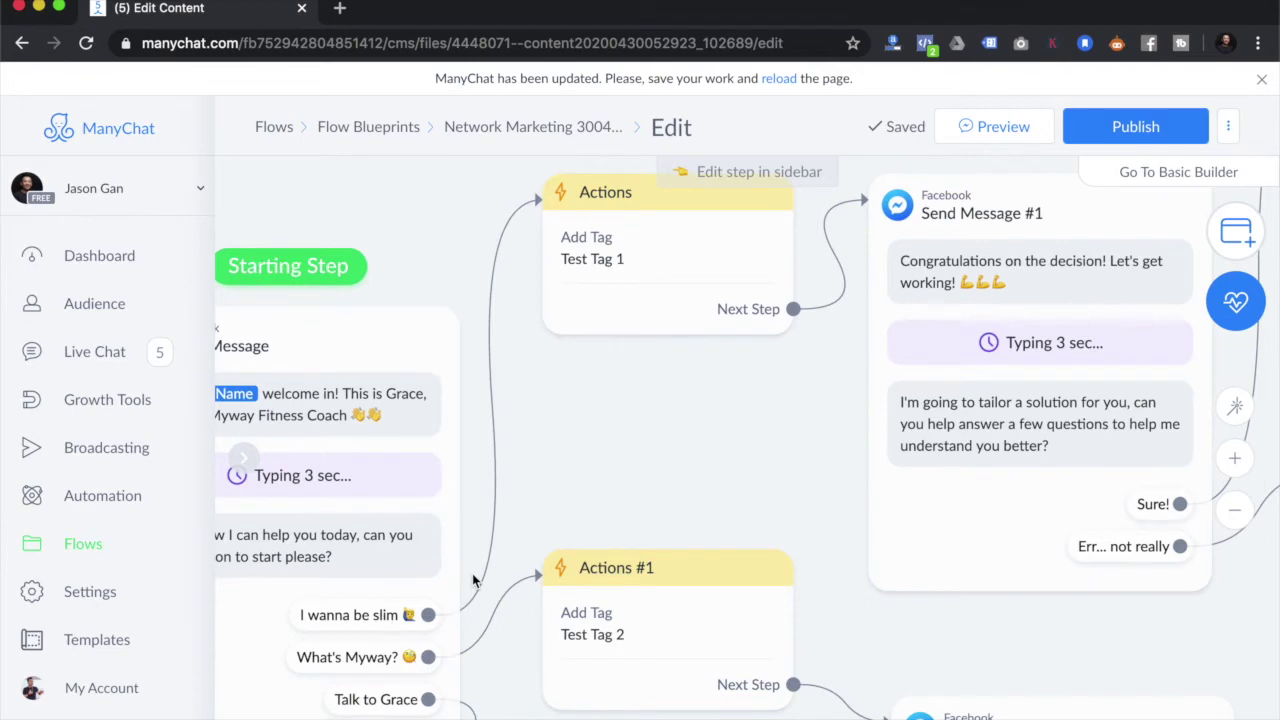
Step: Examine the texts, typing delay and reply options of Send Message #1
left_click_drag(743, 471, 371, 609)
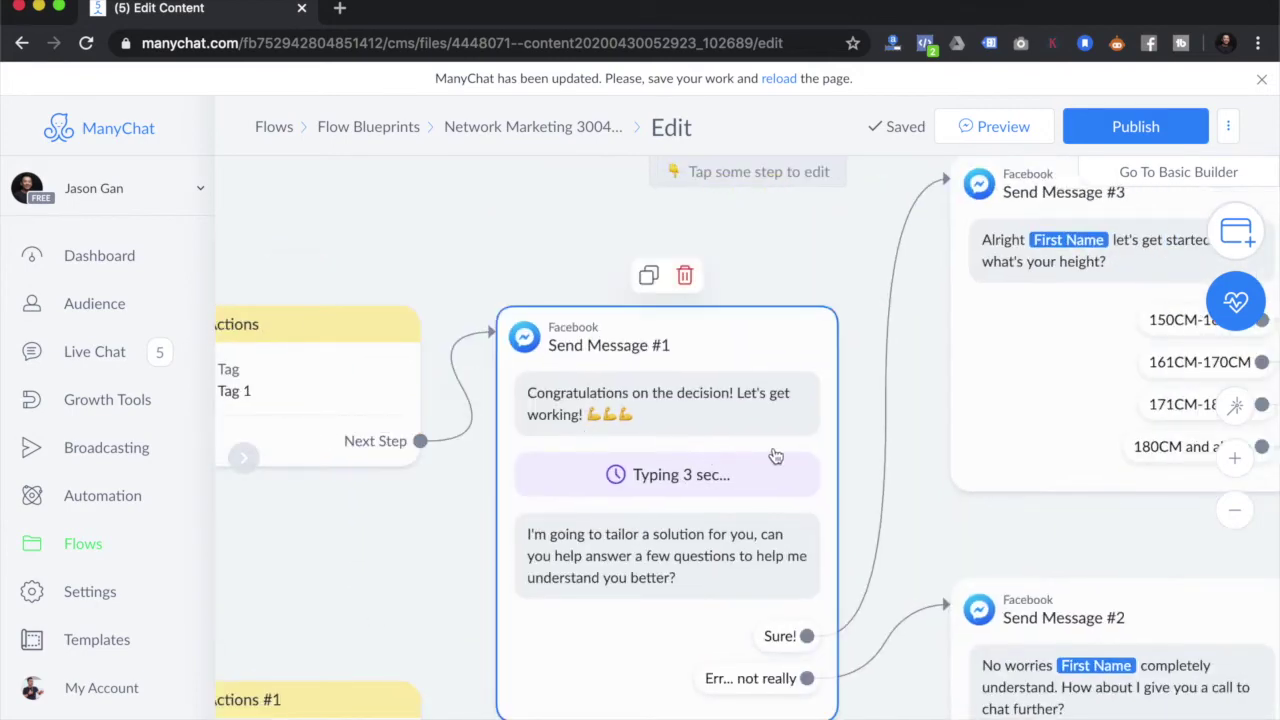
scroll(862, 462, "up", 2)
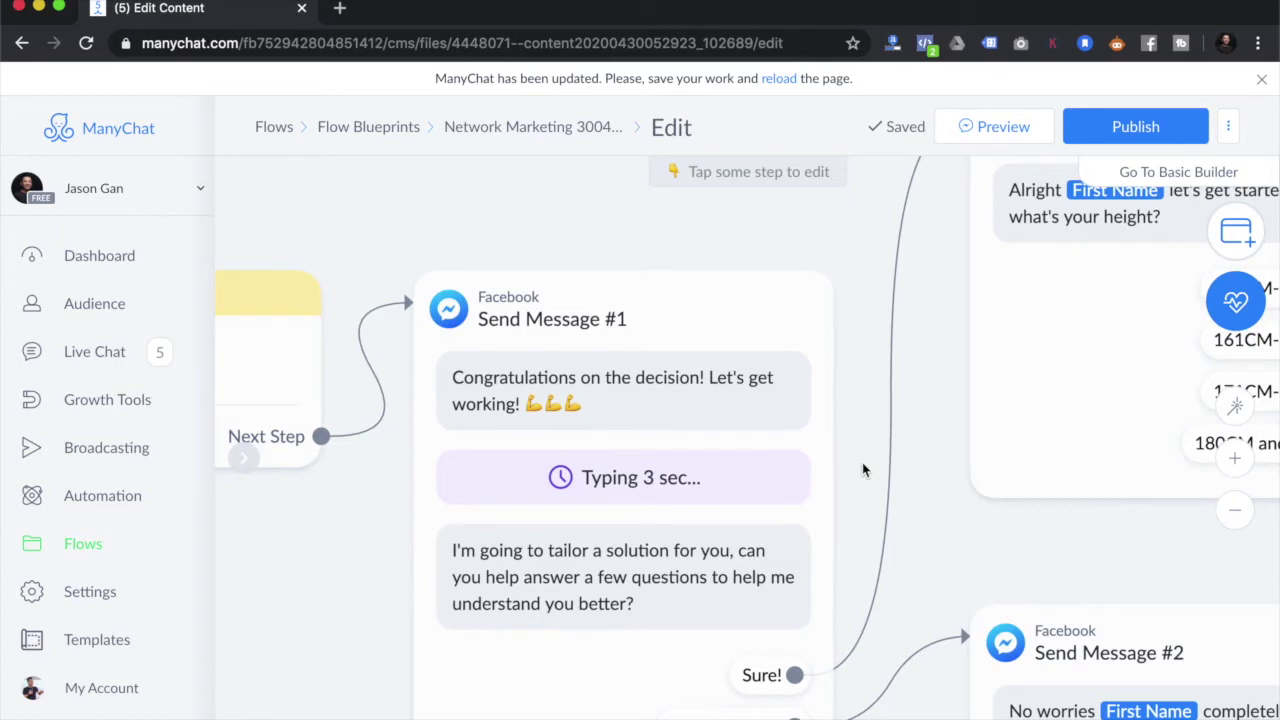
left_click_drag(862, 462, 855, 330)
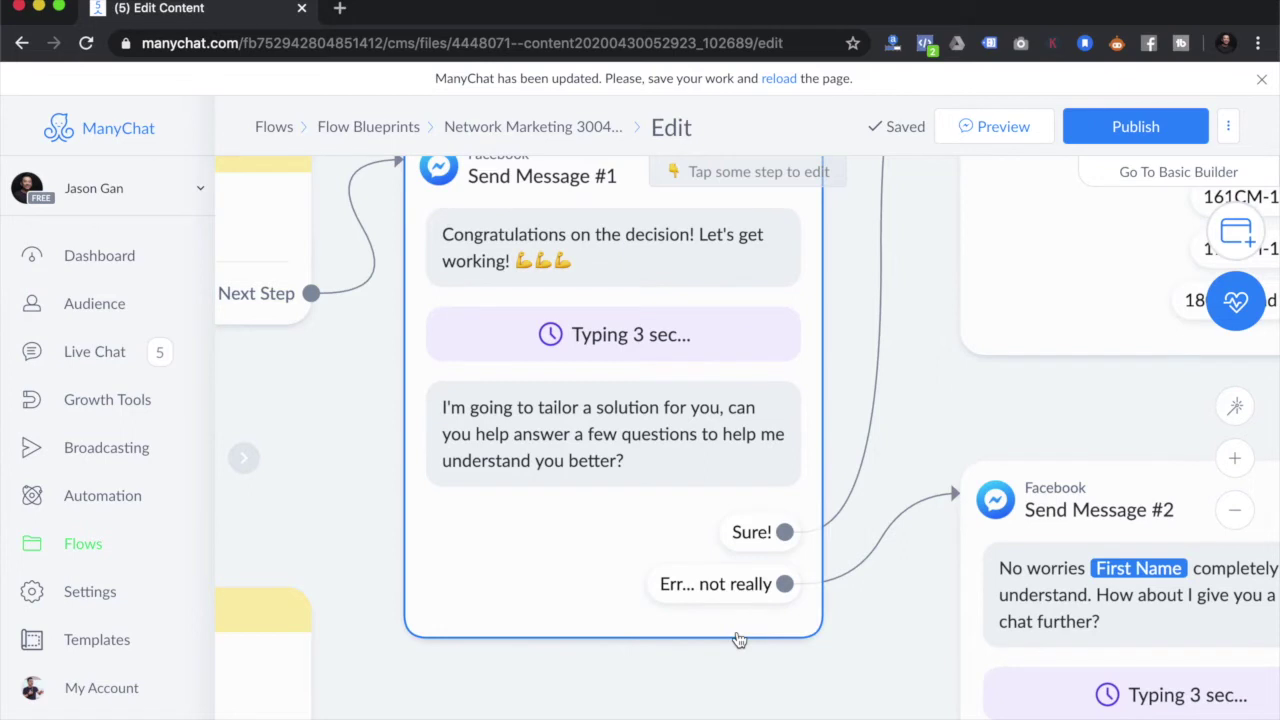
Step: Follow the "Err... not really" reply to Send Message #2 and read through its texts and delays
left_click_drag(857, 708, 529, 634)
scroll(1114, 523, "down", 3)
scroll(1114, 523, "right", 2)
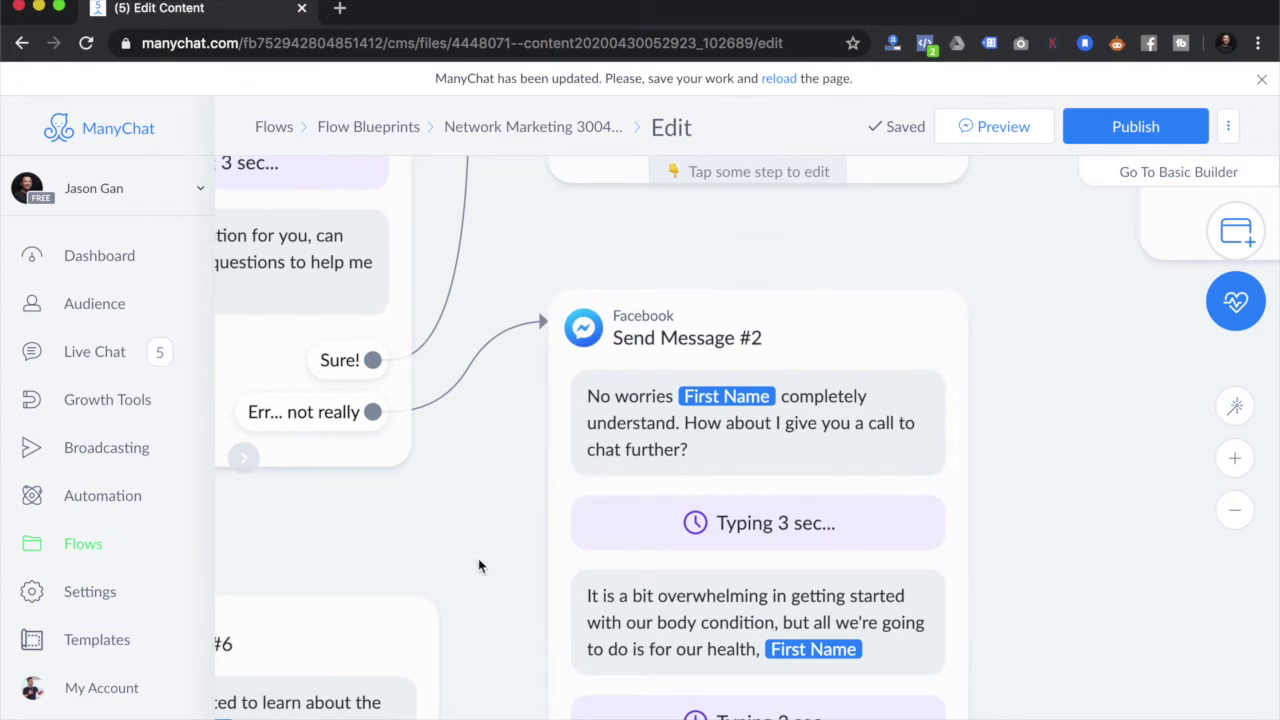
scroll(478, 558, "down", 4)
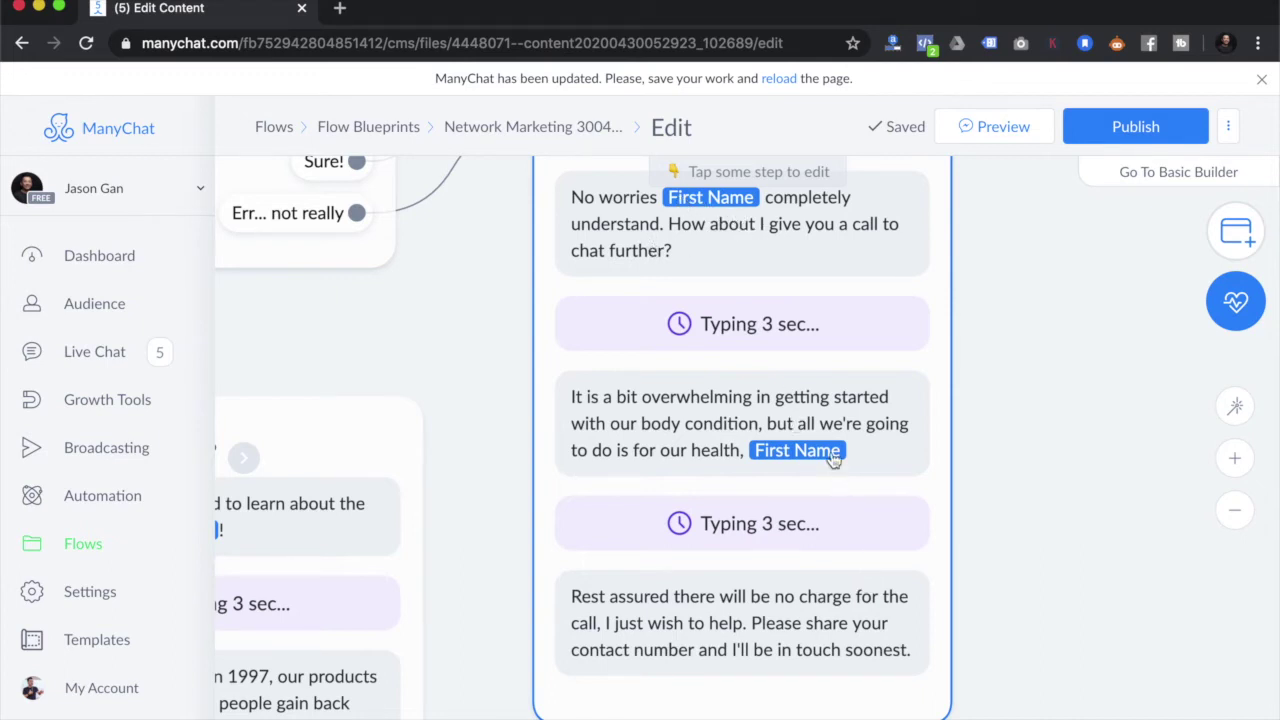
left_click(932, 480)
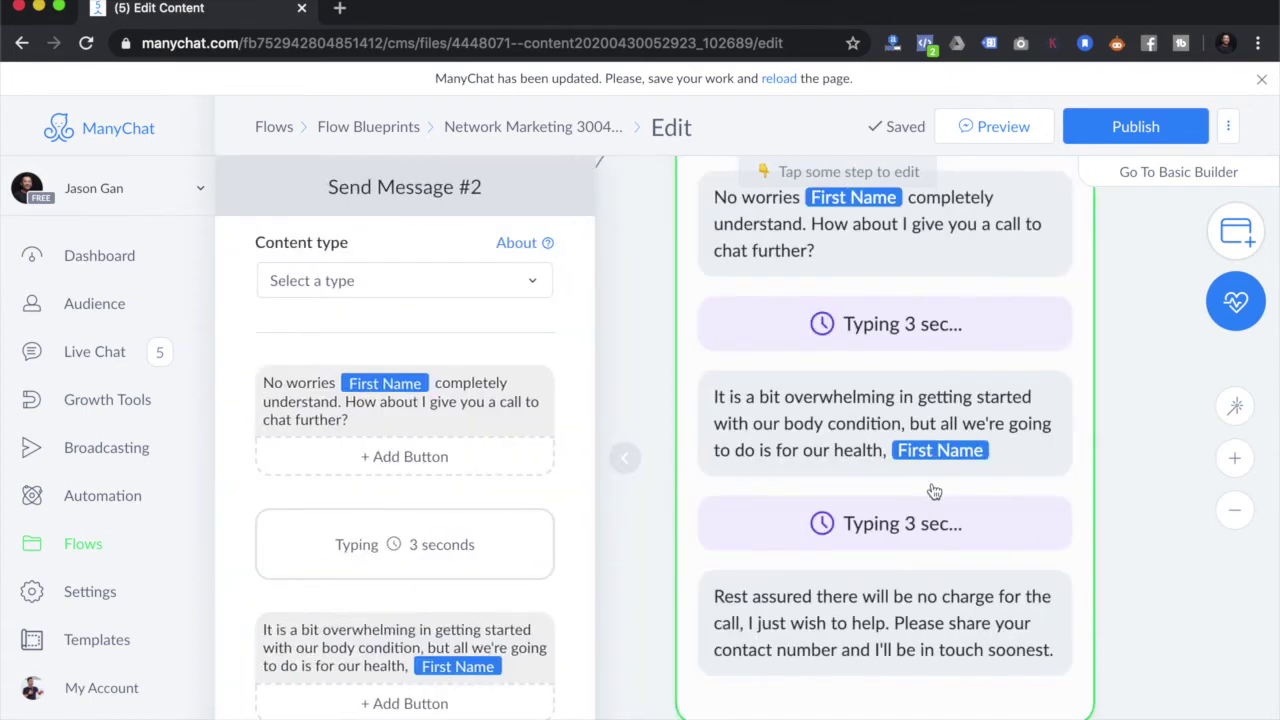
left_click(620, 296)
left_click_drag(1123, 600, 967, 595)
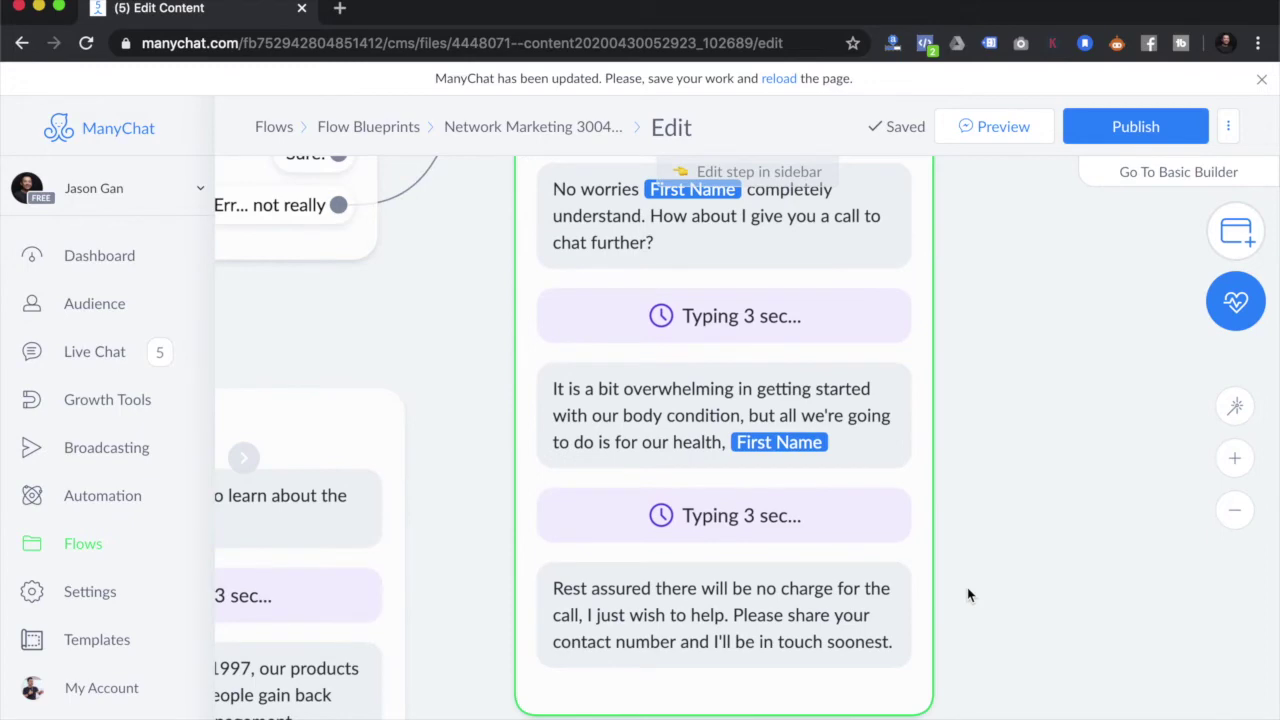
Step: Examine the height question in Send Message #3 and the weight question in Send Message #4 with their answer options
left_click_drag(1040, 351, 1037, 651)
left_click(536, 320)
left_click_drag(536, 320, 528, 609)
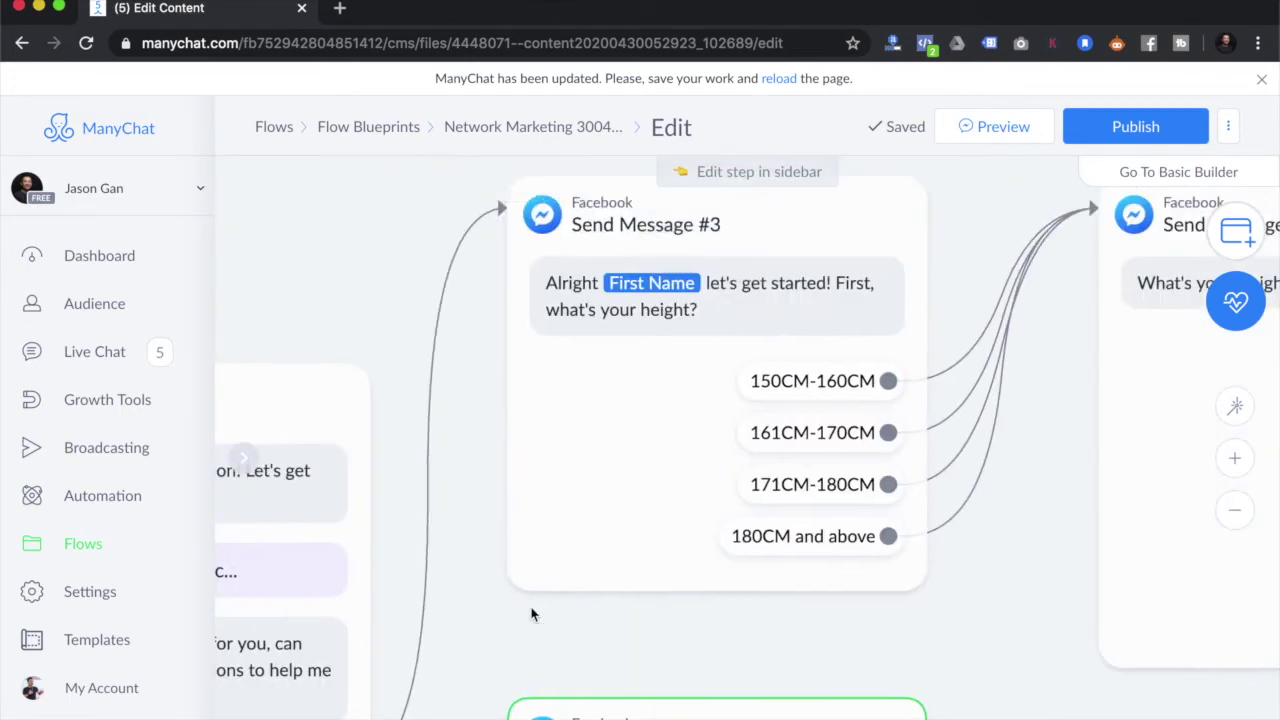
scroll(570, 455, "down", 2)
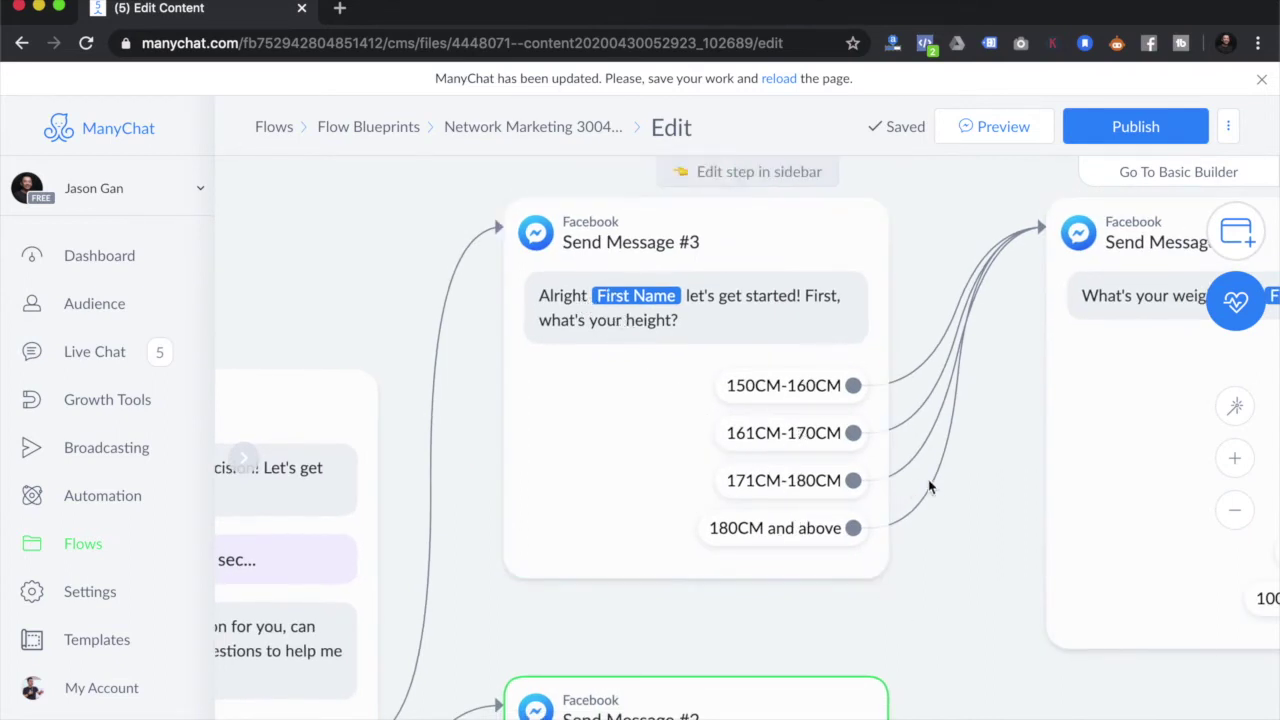
left_click_drag(984, 555, 525, 473)
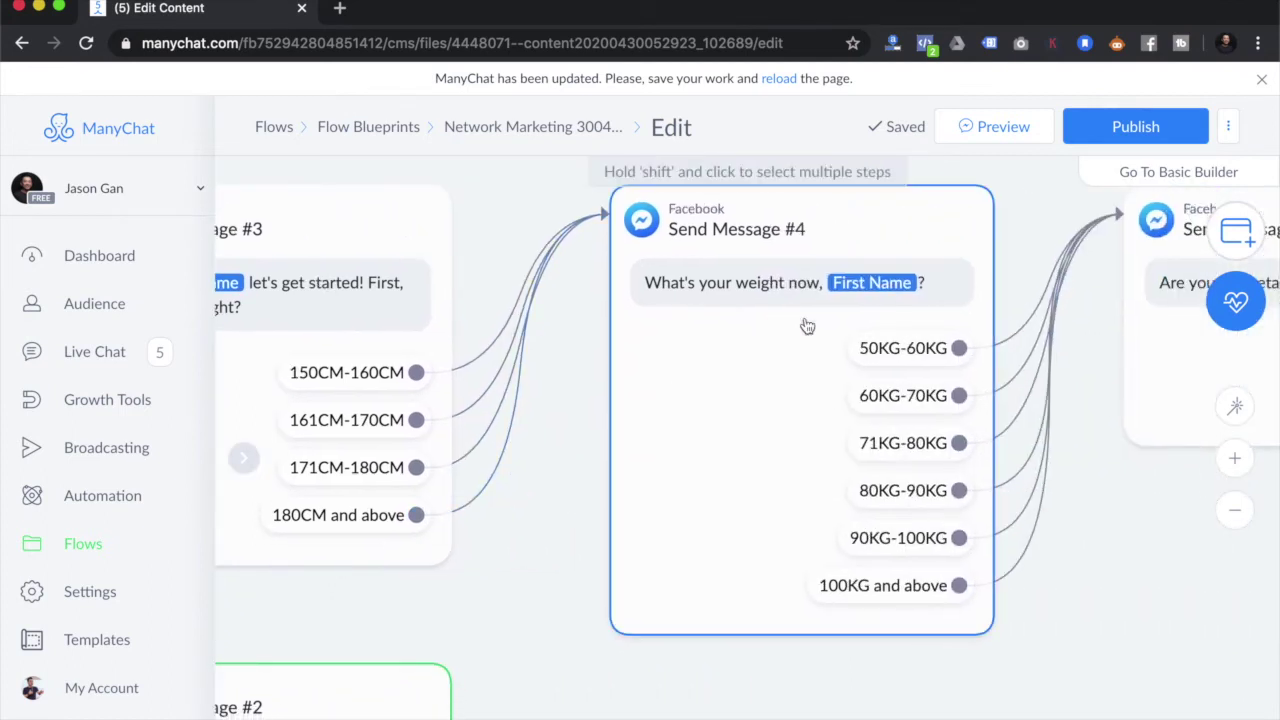
left_click_drag(500, 549, 606, 534)
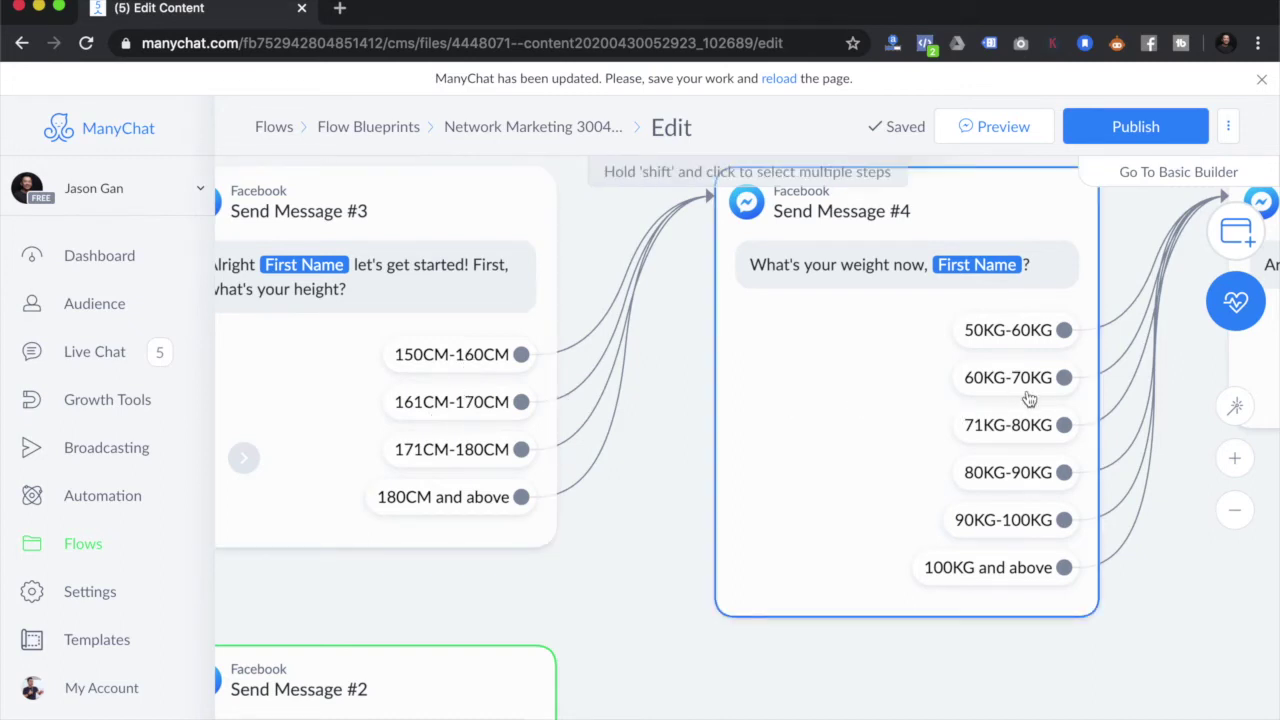
Step: Examine the vegetarian question in Send Message #5, and review the weight answer options in Send Message #4 again
left_click_drag(1094, 366, 640, 351)
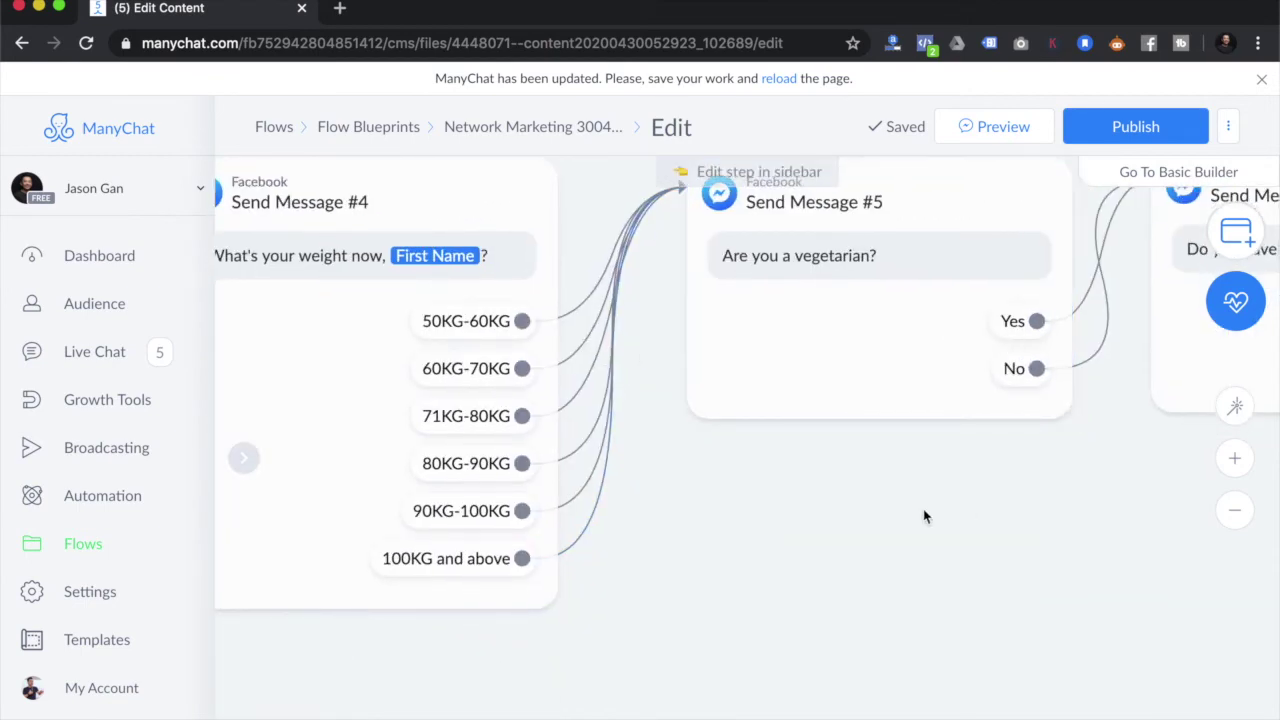
left_click_drag(924, 516, 1279, 571)
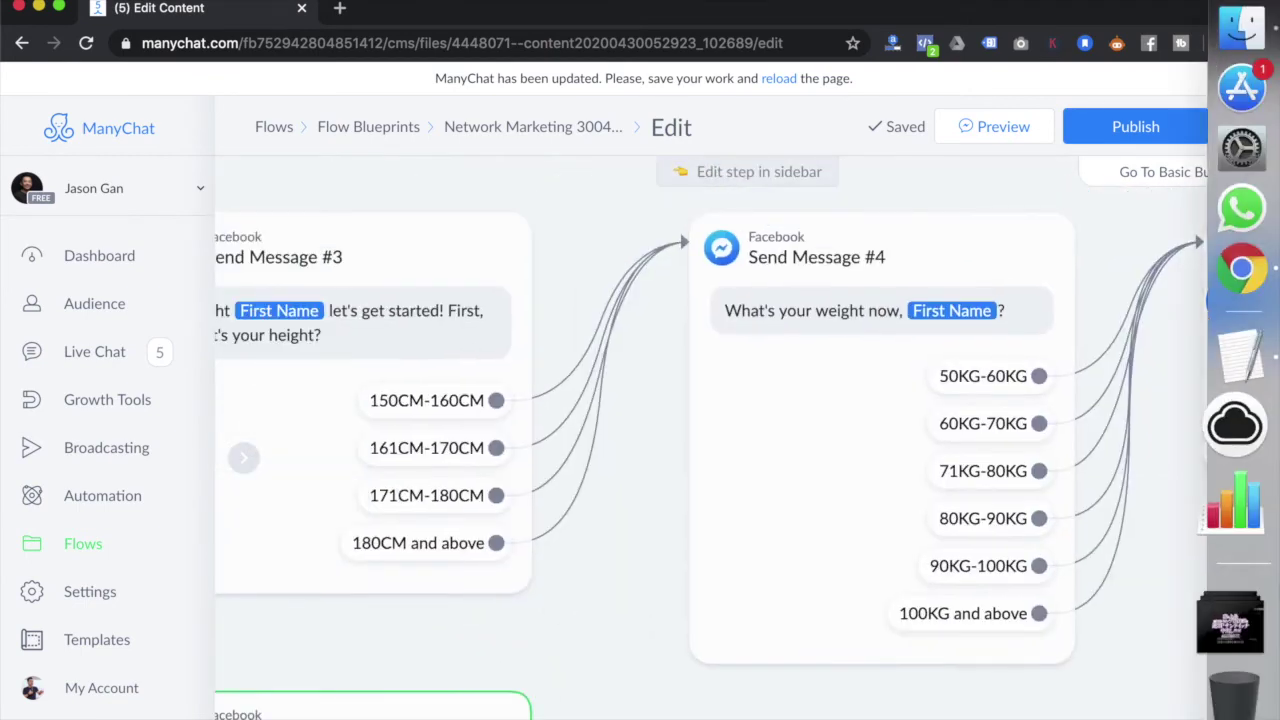
left_click(1020, 596)
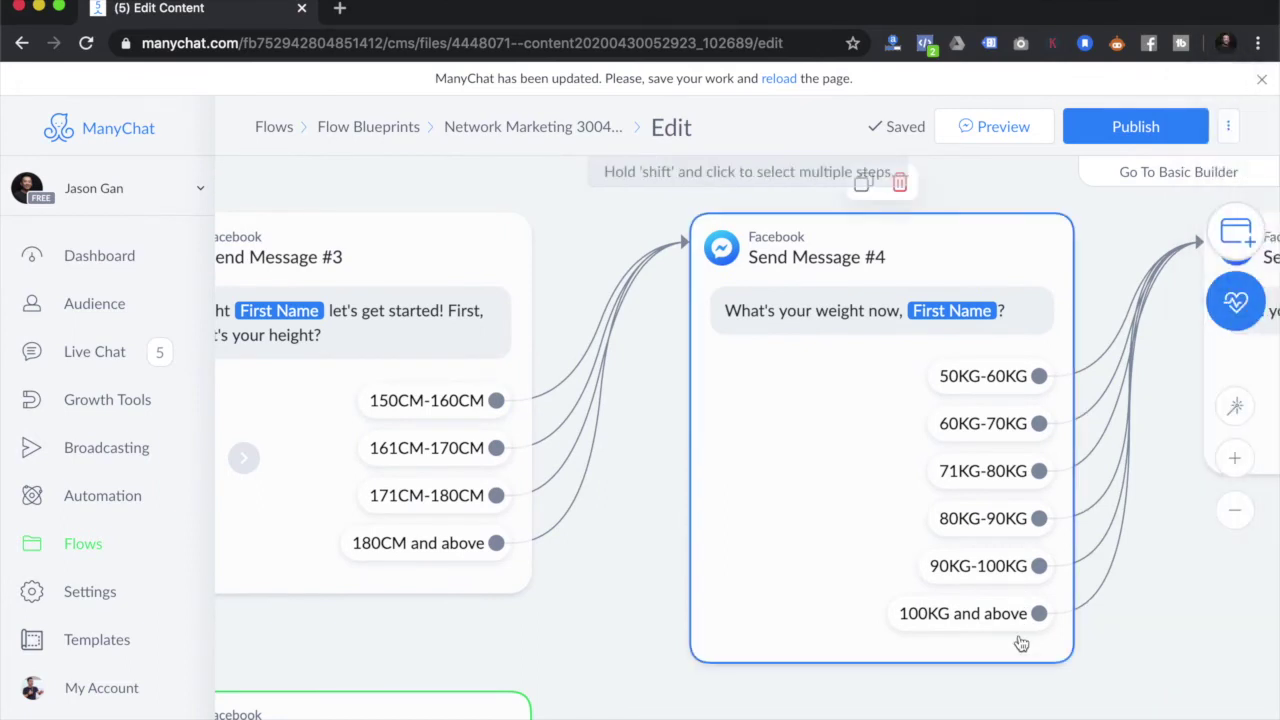
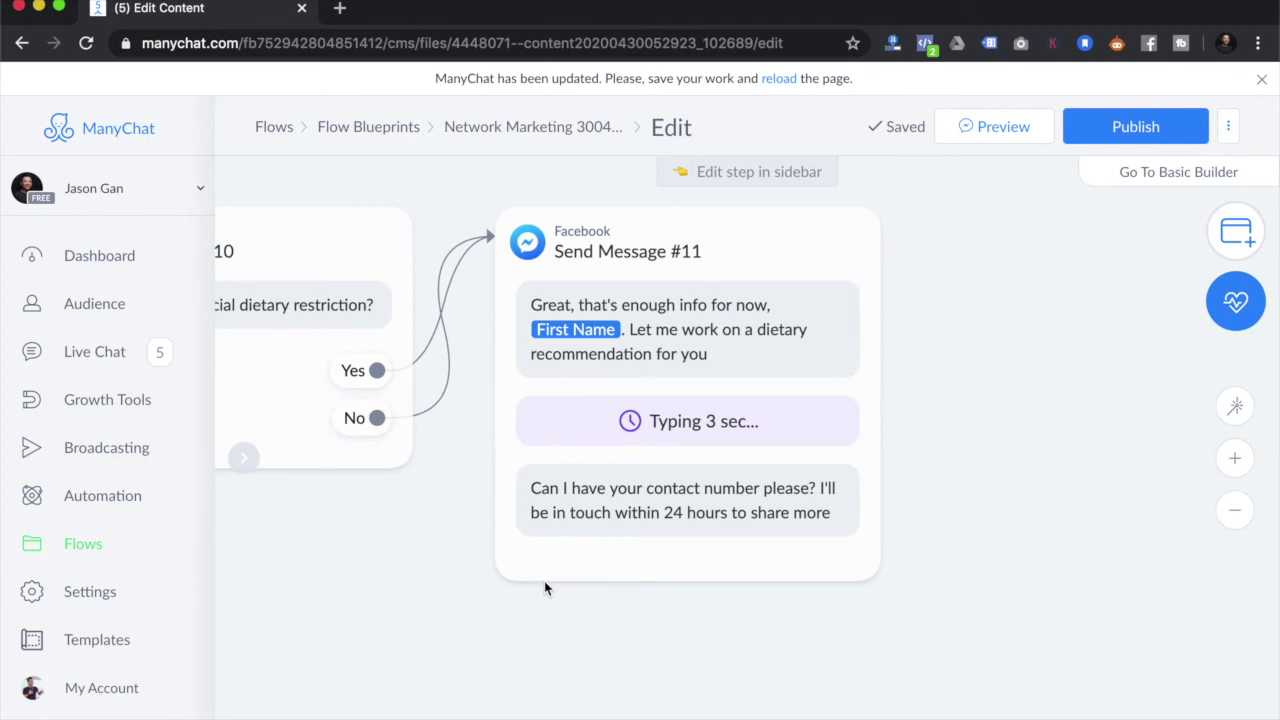
Step: Return to the starting step and trace its "What's Myway?" reply to Actions #1, which adds Test Tag 2
scroll(694, 554, "left", 10)
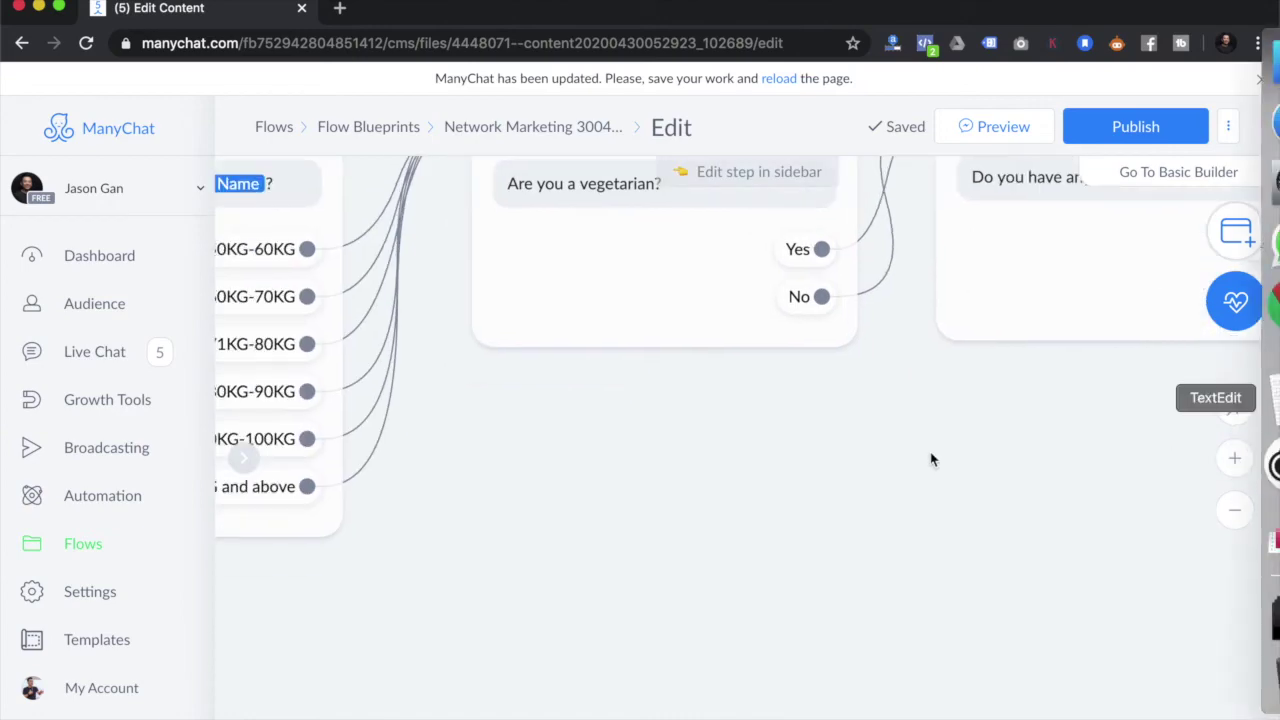
scroll(846, 474, "down", 2)
scroll(651, 567, "left", 5)
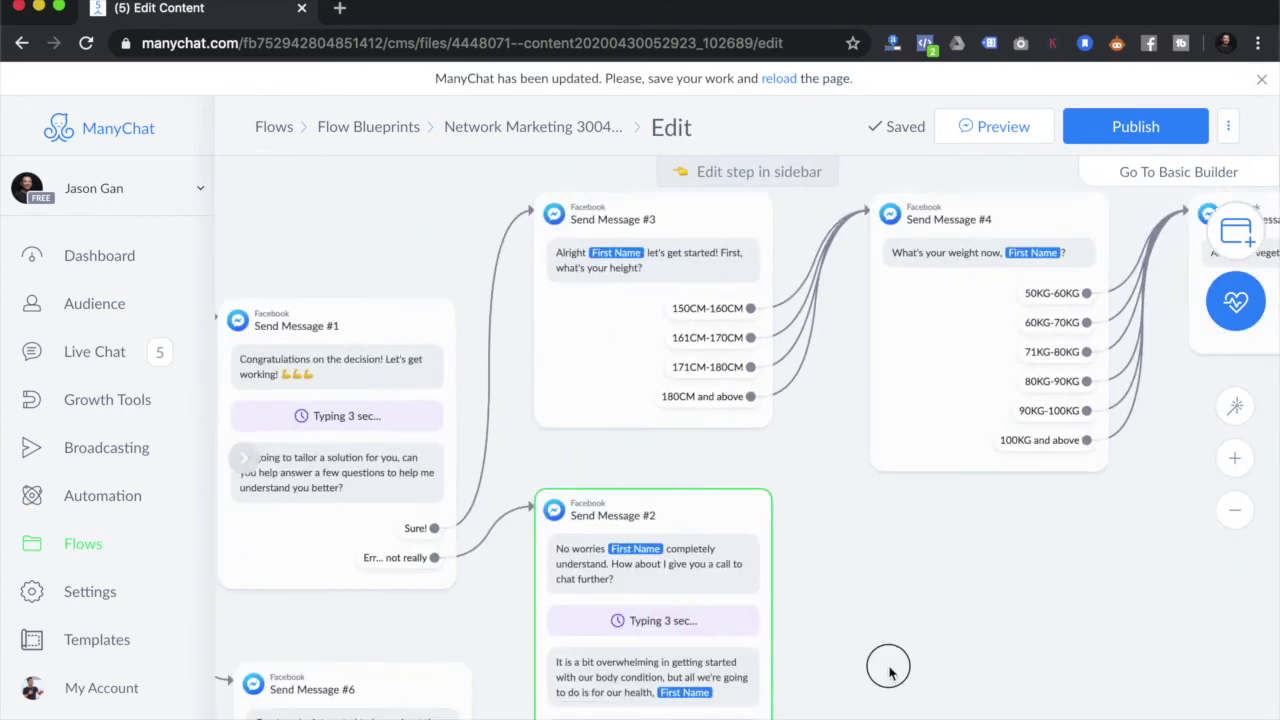
scroll(1000, 550, "down", 4)
scroll(1000, 550, "left", 5)
left_click_drag(408, 514, 903, 511)
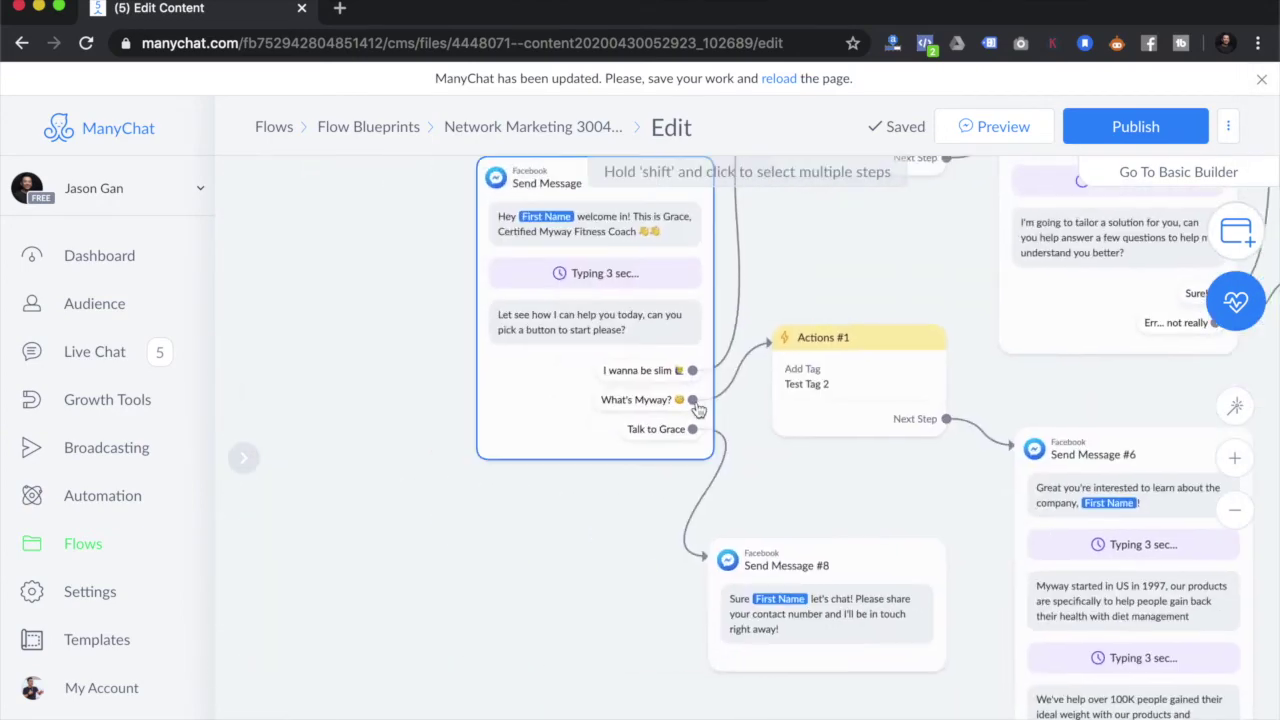
left_click_drag(820, 486, 508, 563)
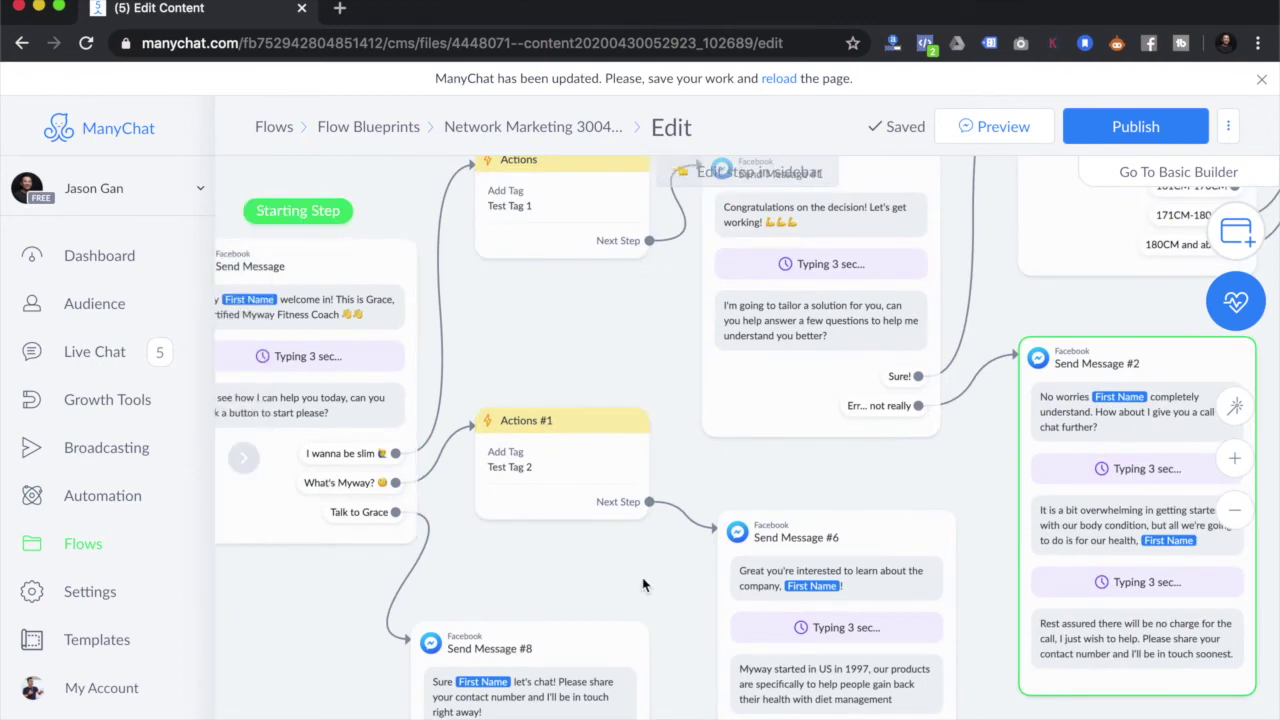
Step: Follow Actions #1 to Send Message #6 and read through its texts, typing delays and three buttons
scroll(640, 580, "up", 3)
left_click_drag(666, 591, 361, 542)
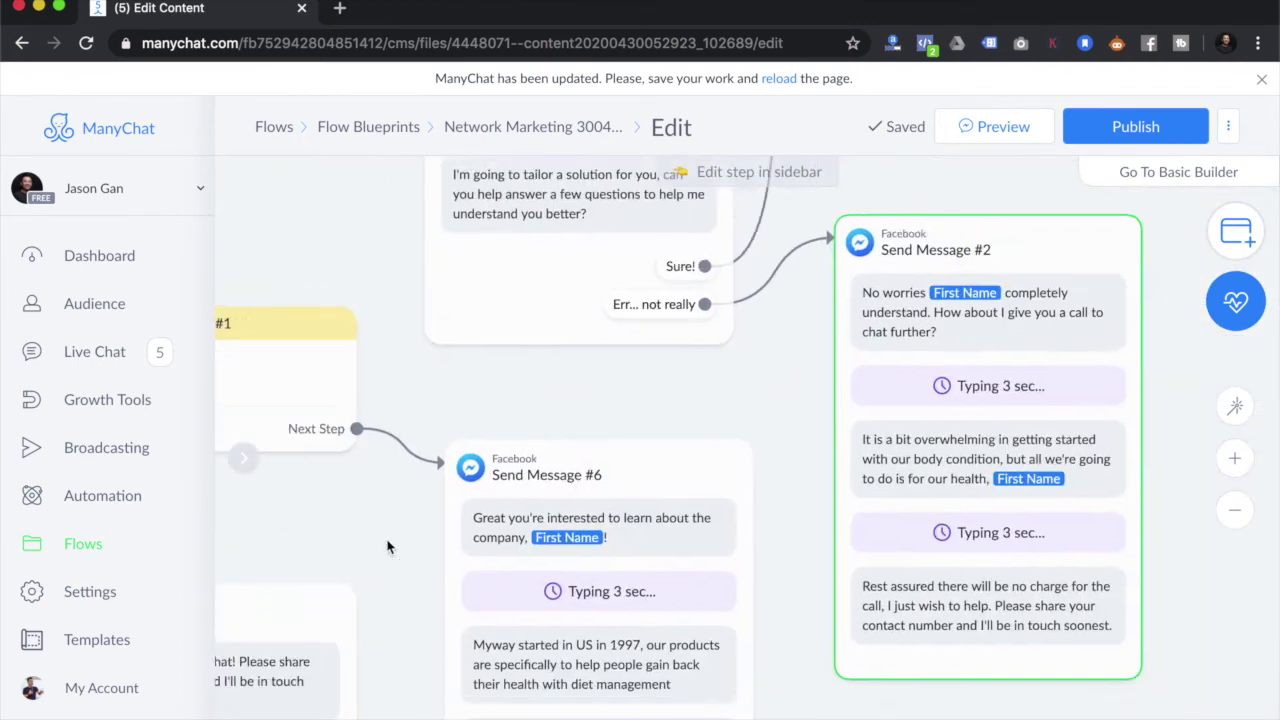
scroll(640, 560, "up", 1)
left_click_drag(824, 659, 836, 556)
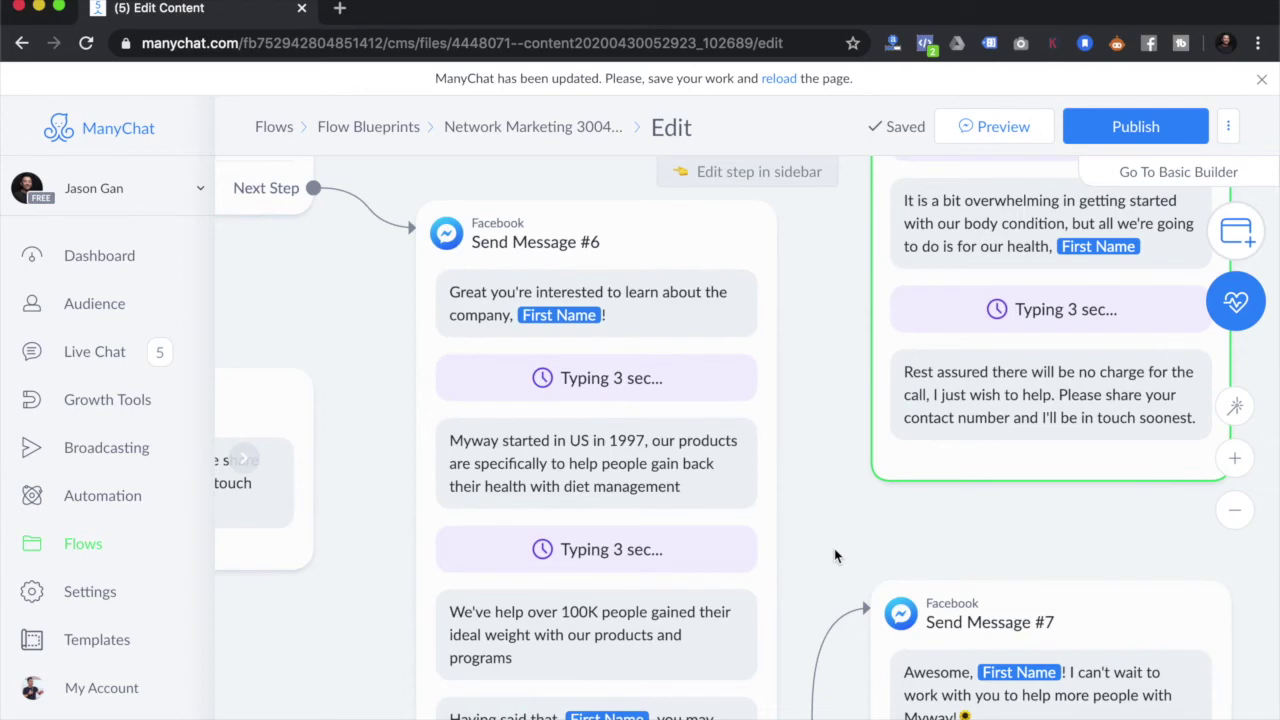
mouse_move(711, 477)
left_click_drag(678, 511, 731, 360)
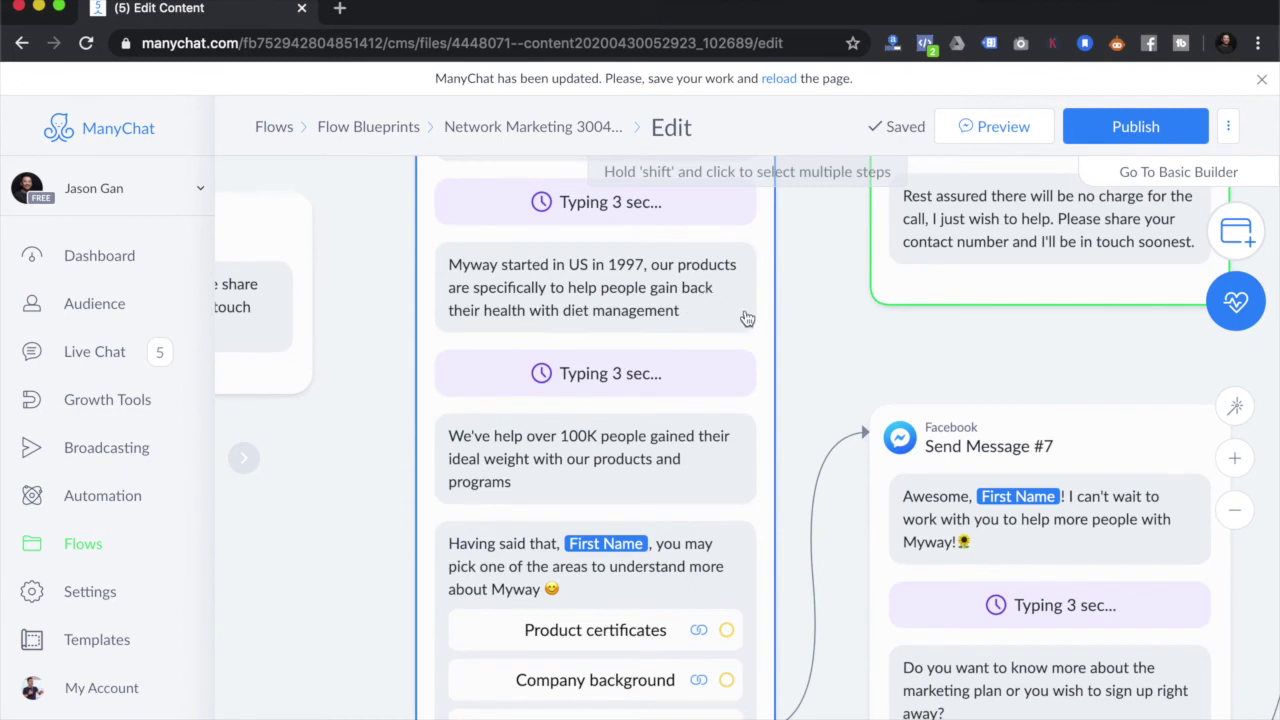
left_click_drag(815, 400, 797, 257)
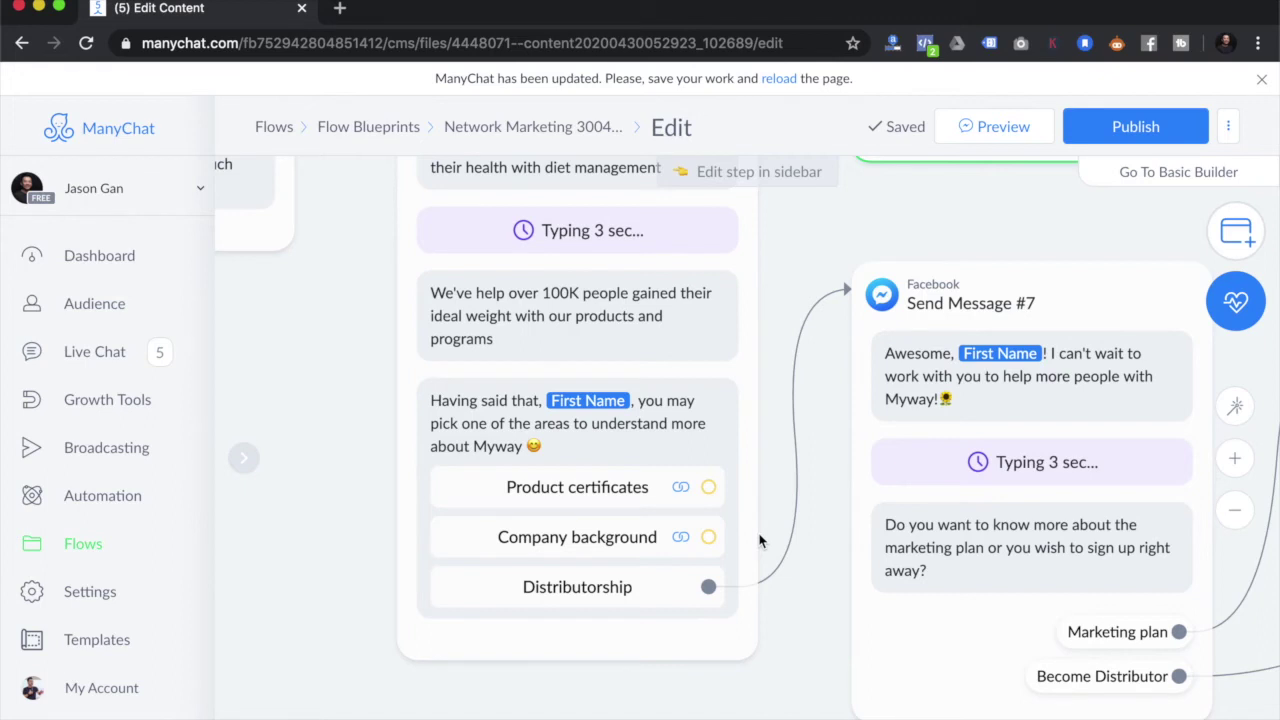
Step: Follow the "Distributorship" button to Send Message #7 and examine its texts, typing delay and two reply options
left_click_drag(763, 437, 429, 398)
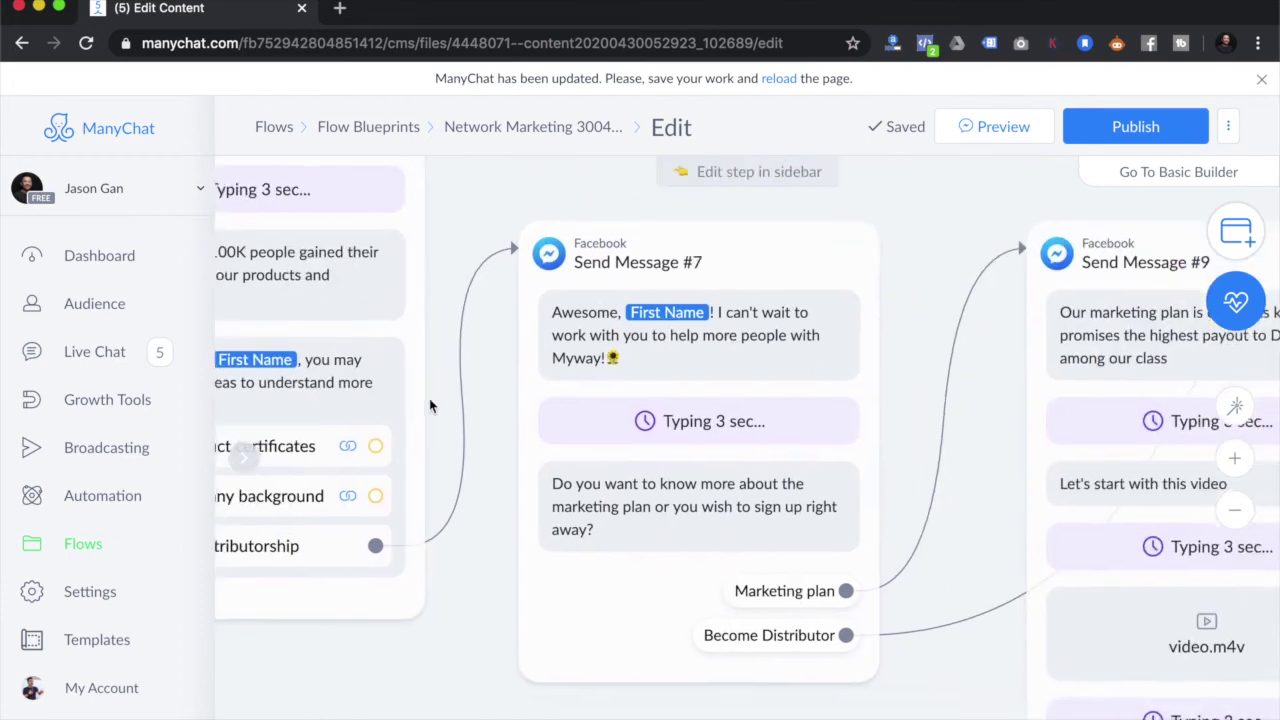
left_click_drag(463, 597, 560, 600)
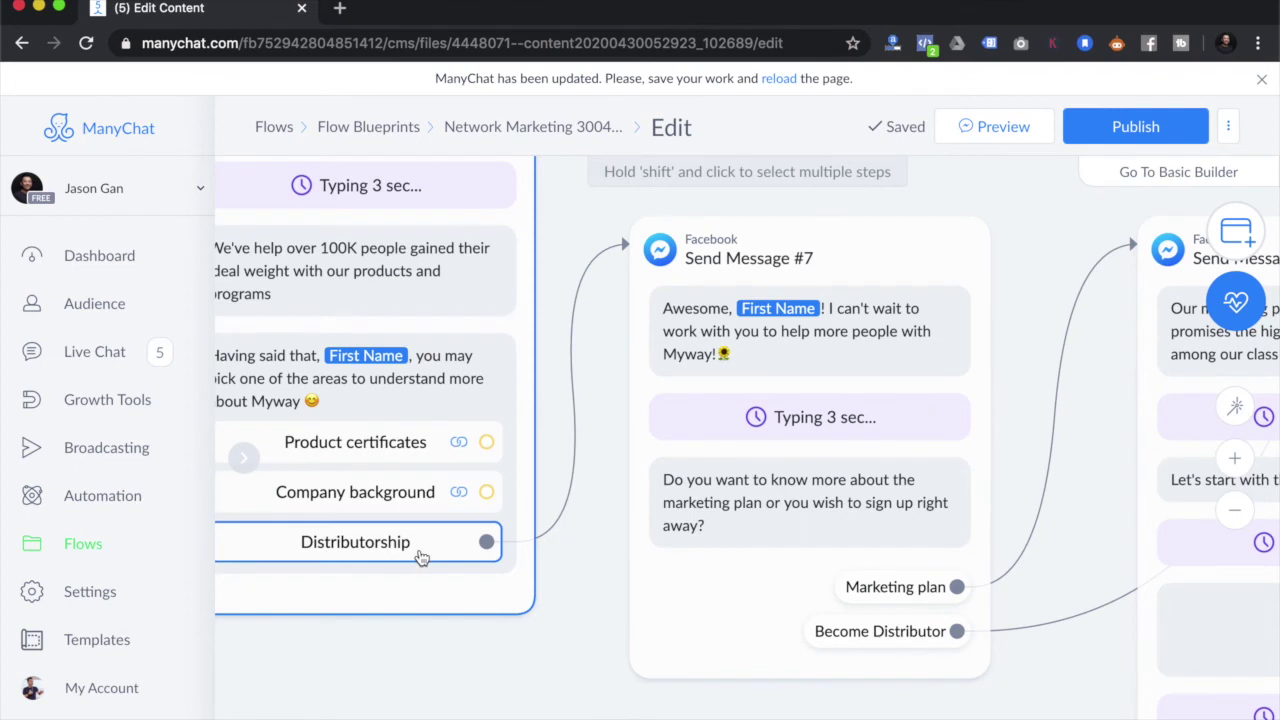
left_click_drag(560, 646, 479, 645)
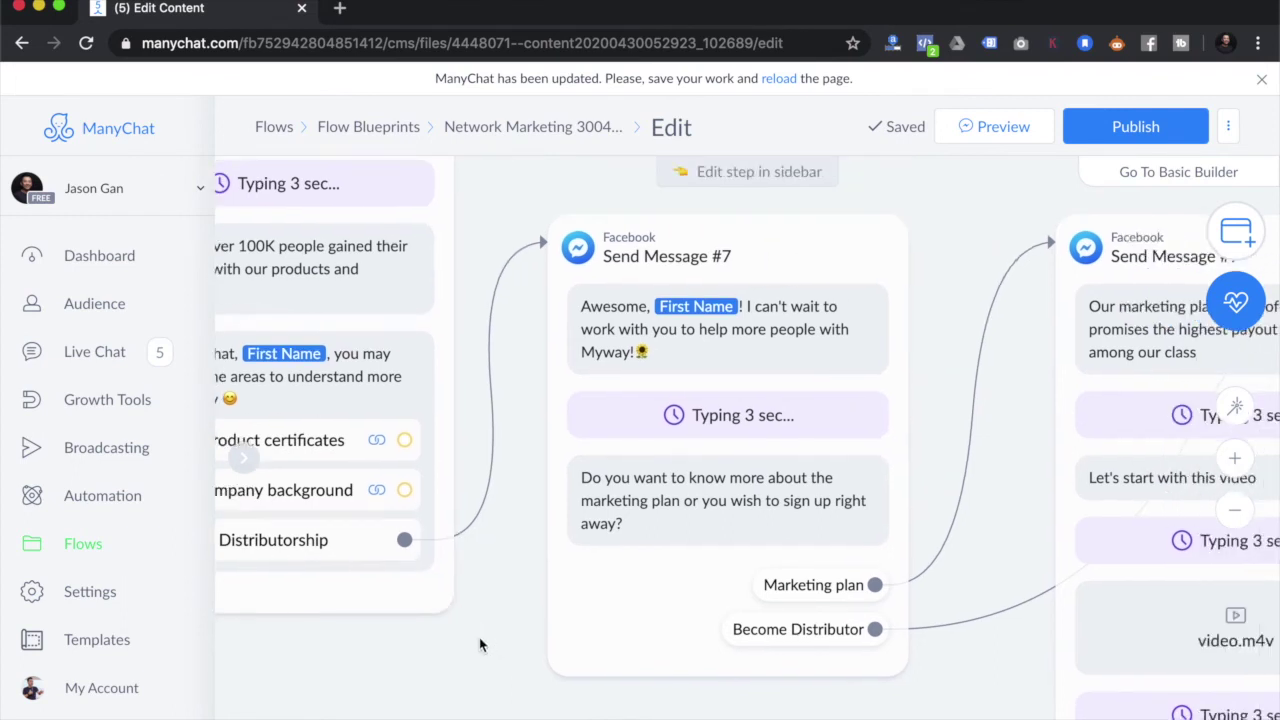
left_click_drag(477, 714, 134, 694)
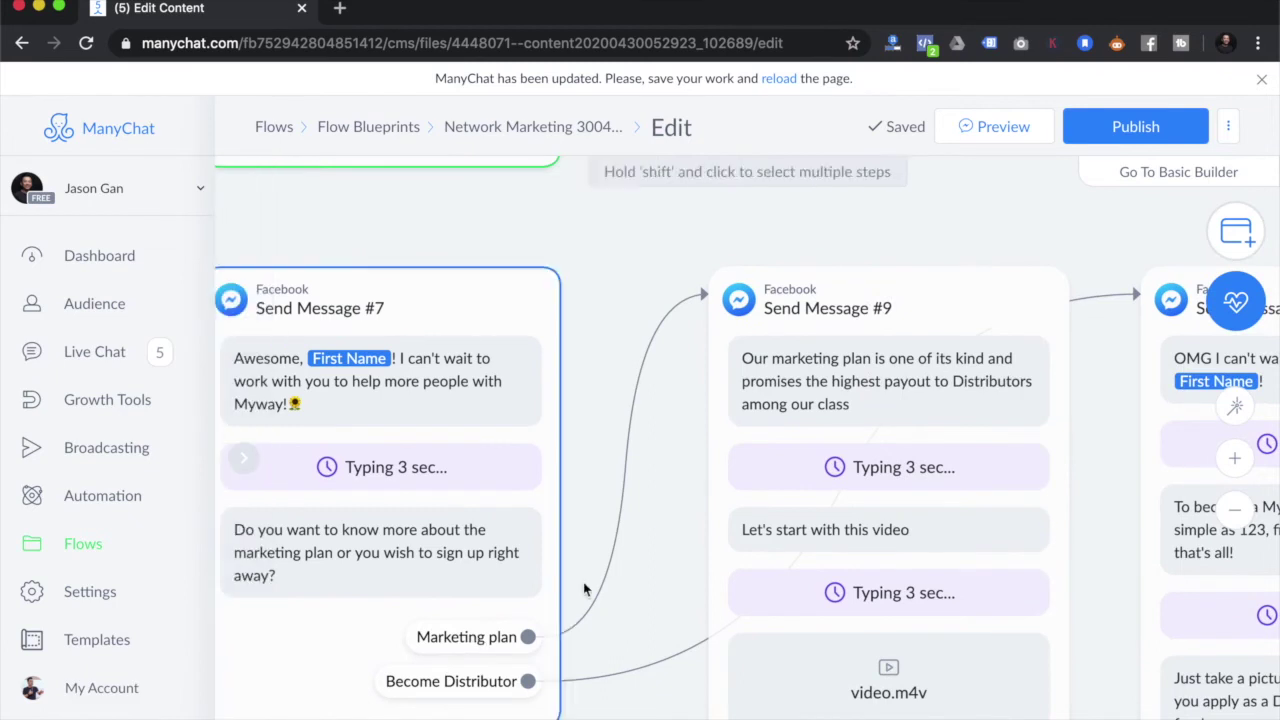
left_click_drag(631, 404, 676, 345)
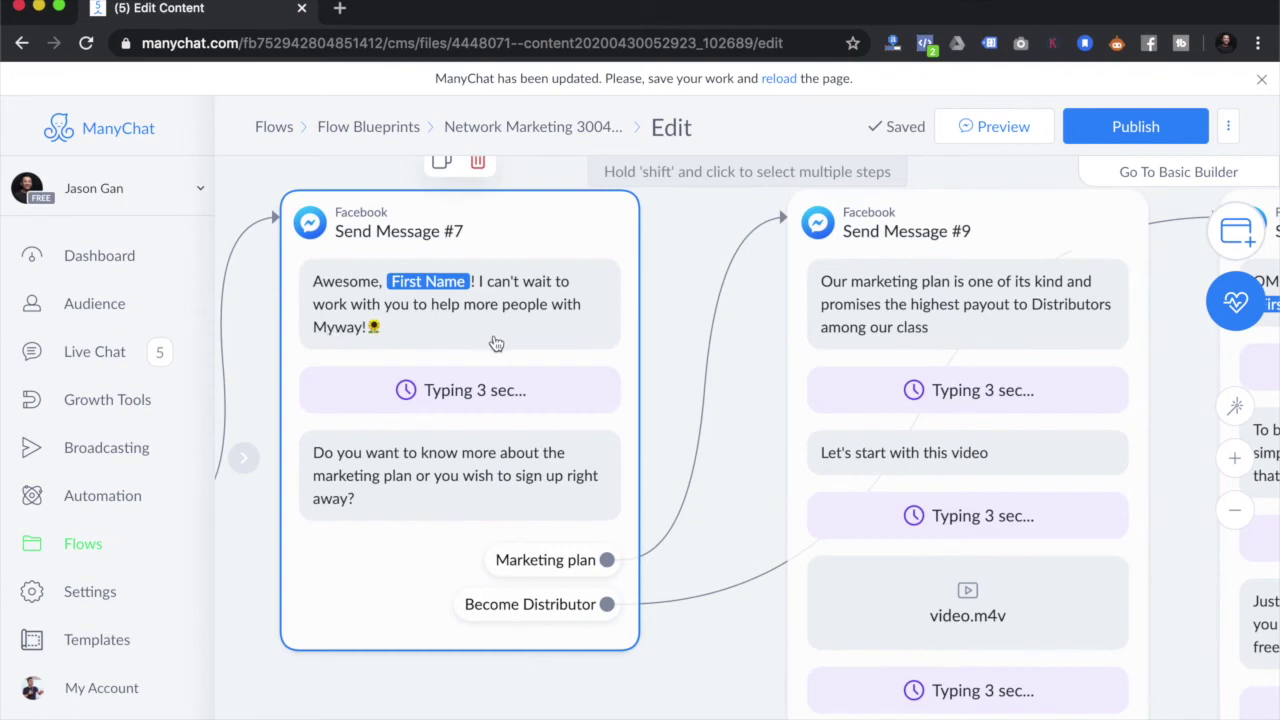
left_click_drag(569, 703, 493, 654)
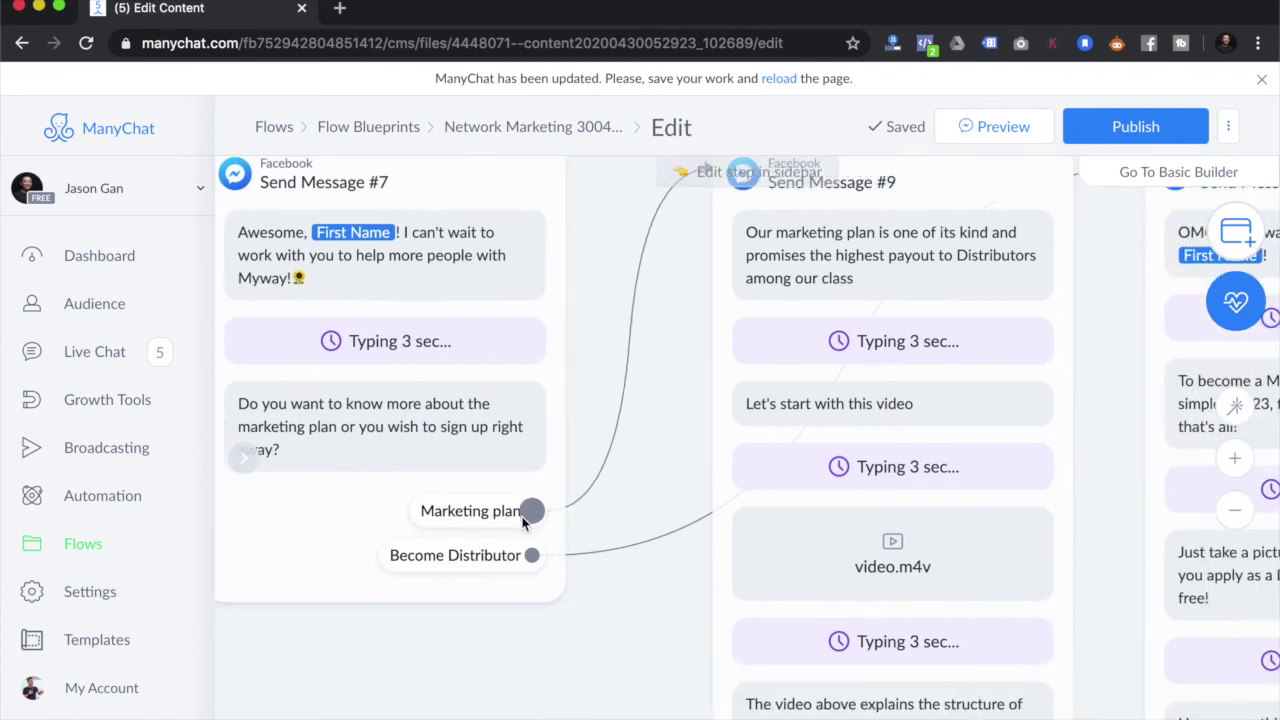
Step: Follow the "Marketing plan" reply to its Send Message #9 and read through the texts, video and Marketing Plan link
left_click_drag(598, 625, 423, 651)
left_click(437, 380)
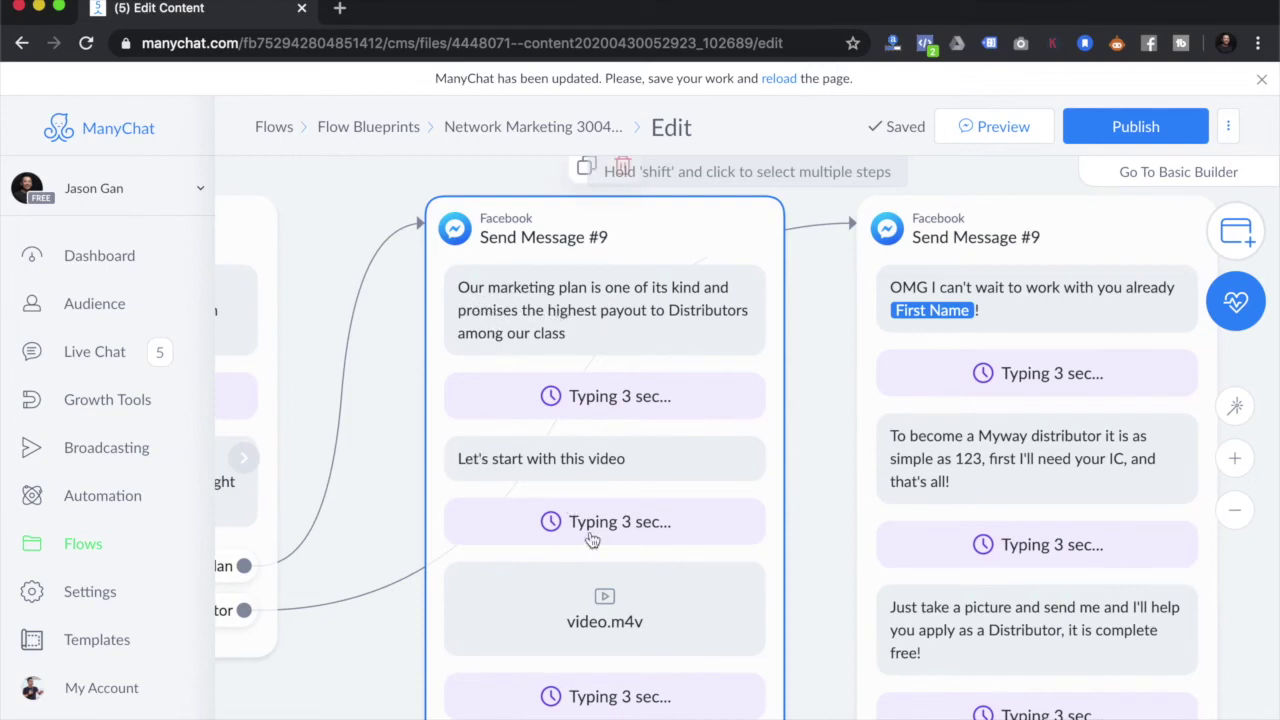
left_click_drag(800, 534, 773, 296)
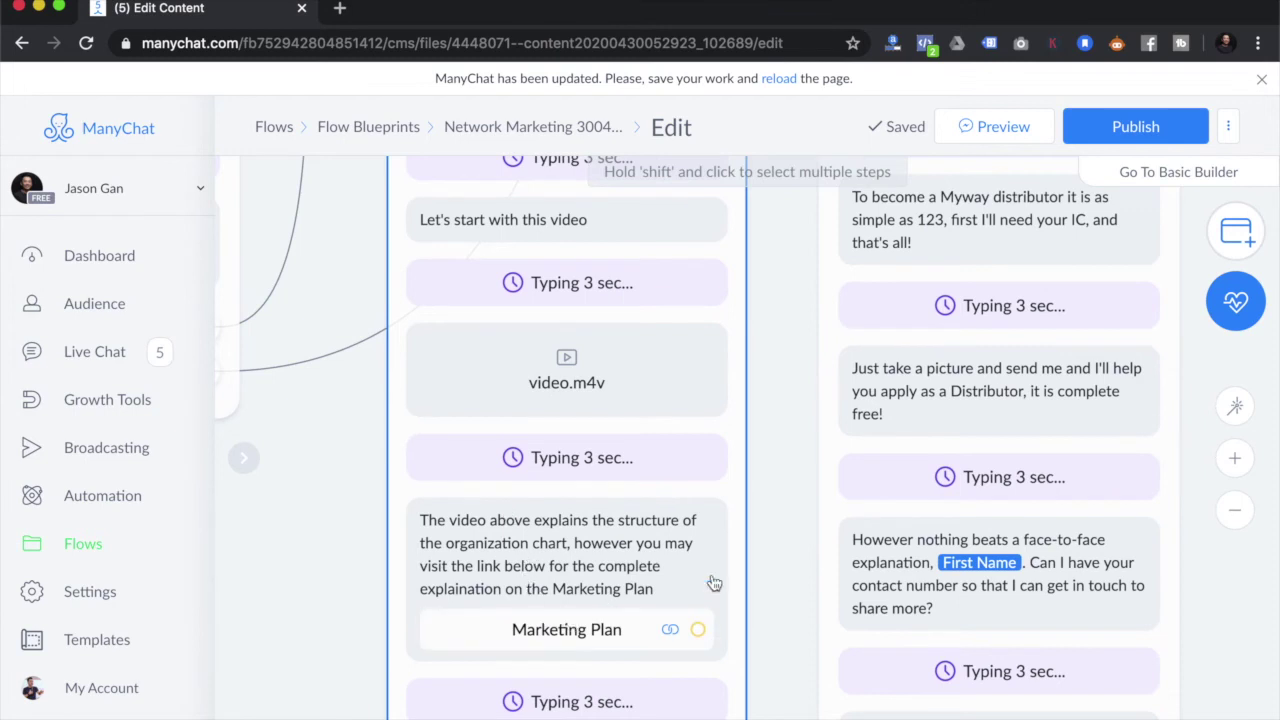
left_click_drag(779, 630, 796, 322)
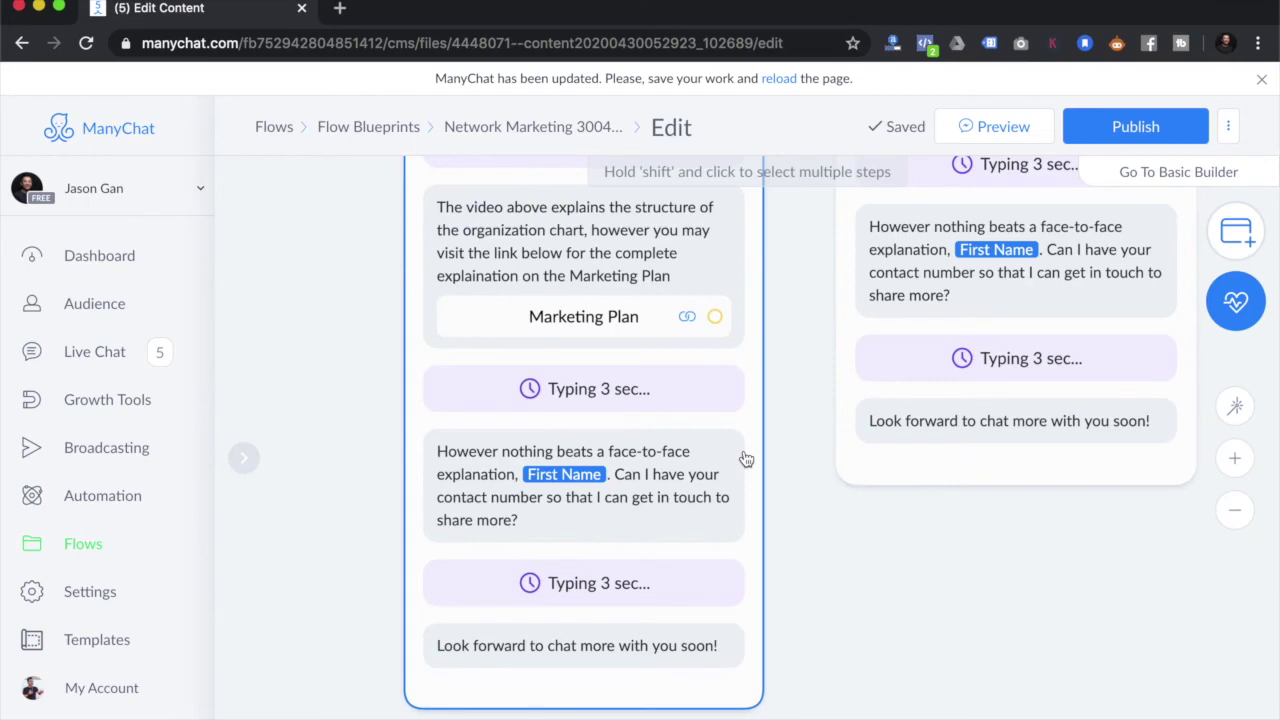
Step: Trace the "Become Distributor" reply of Send Message #7 to the other Send Message #9
scroll(800, 400, "up", 5)
left_click(780, 455)
scroll(726, 437, "up", 1)
scroll(700, 350, "down", 3)
scroll(700, 350, "right", 3)
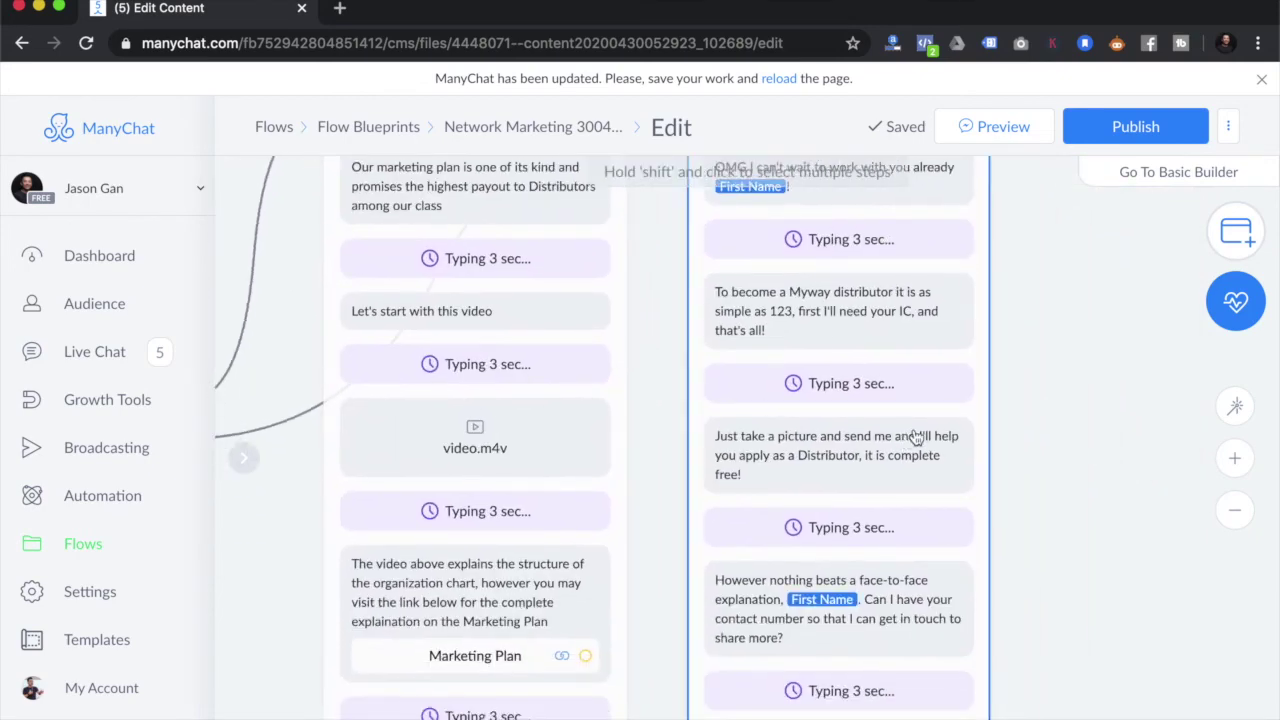
scroll(1066, 437, "up", 2)
scroll(1066, 494, "left", 1)
scroll(1066, 494, "up", 3, "ctrl")
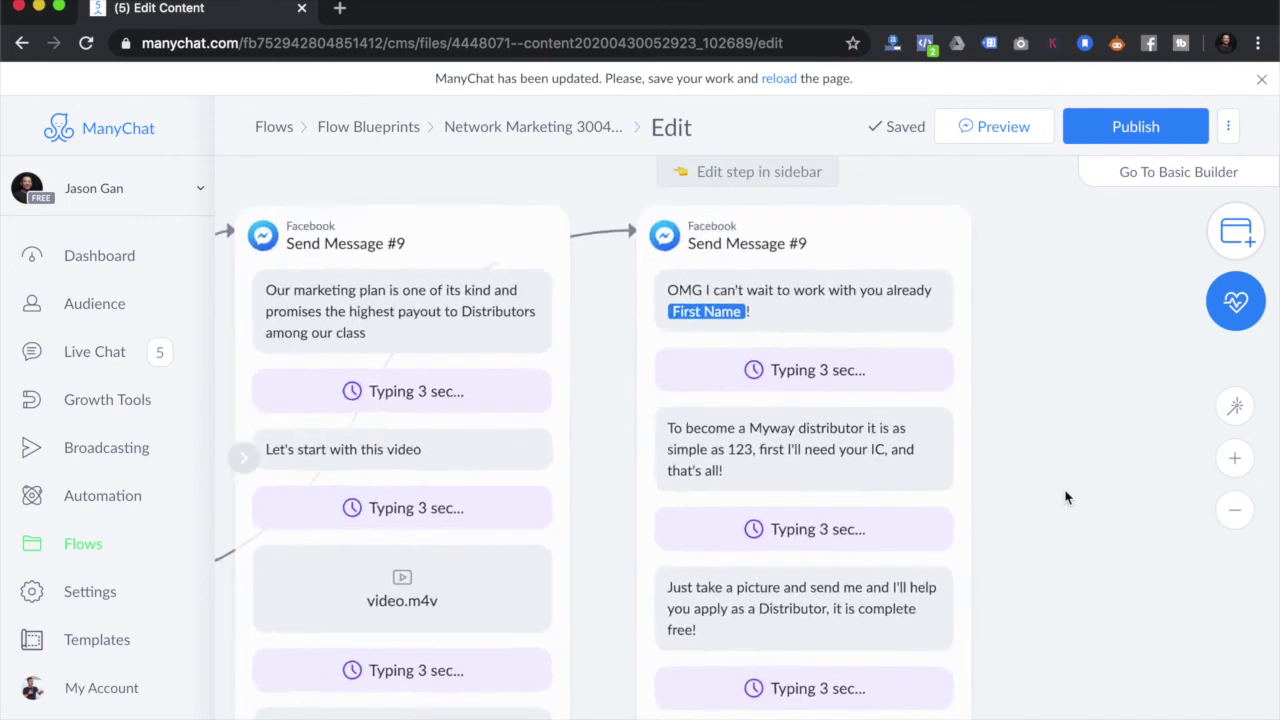
scroll(606, 363, "left", 7)
scroll(980, 386, "down", 1)
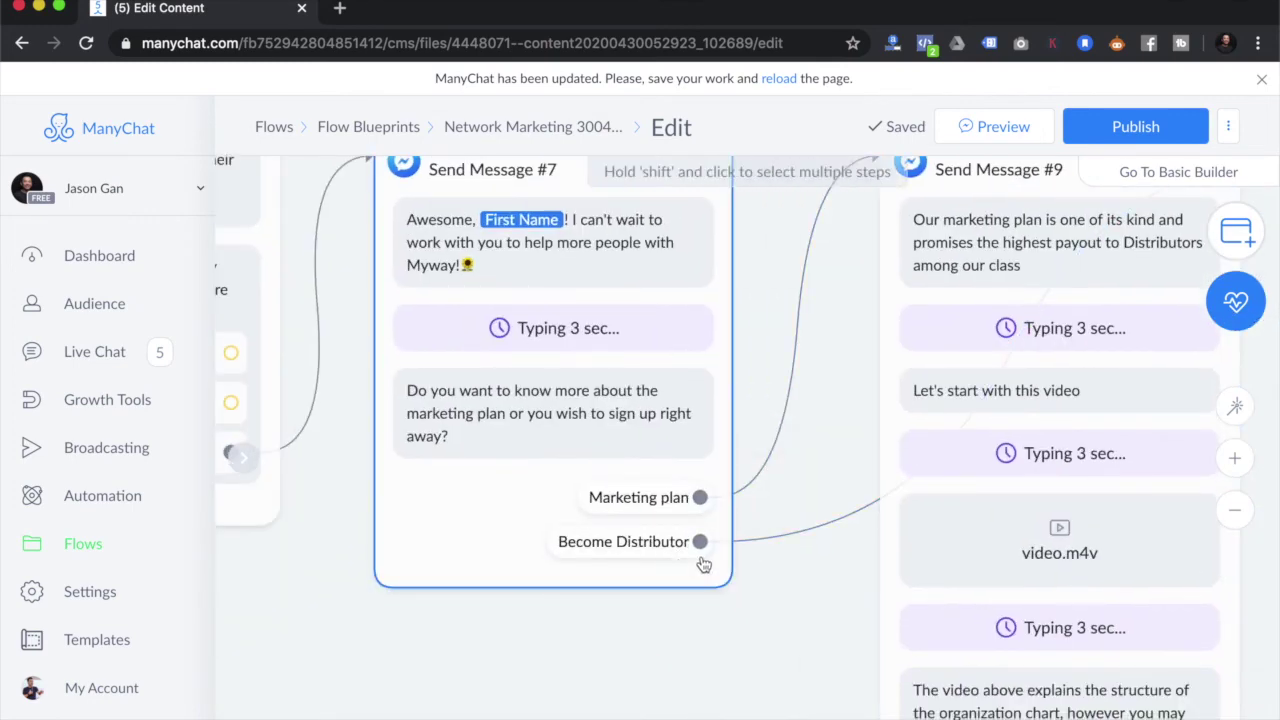
scroll(337, 566, "right", 6)
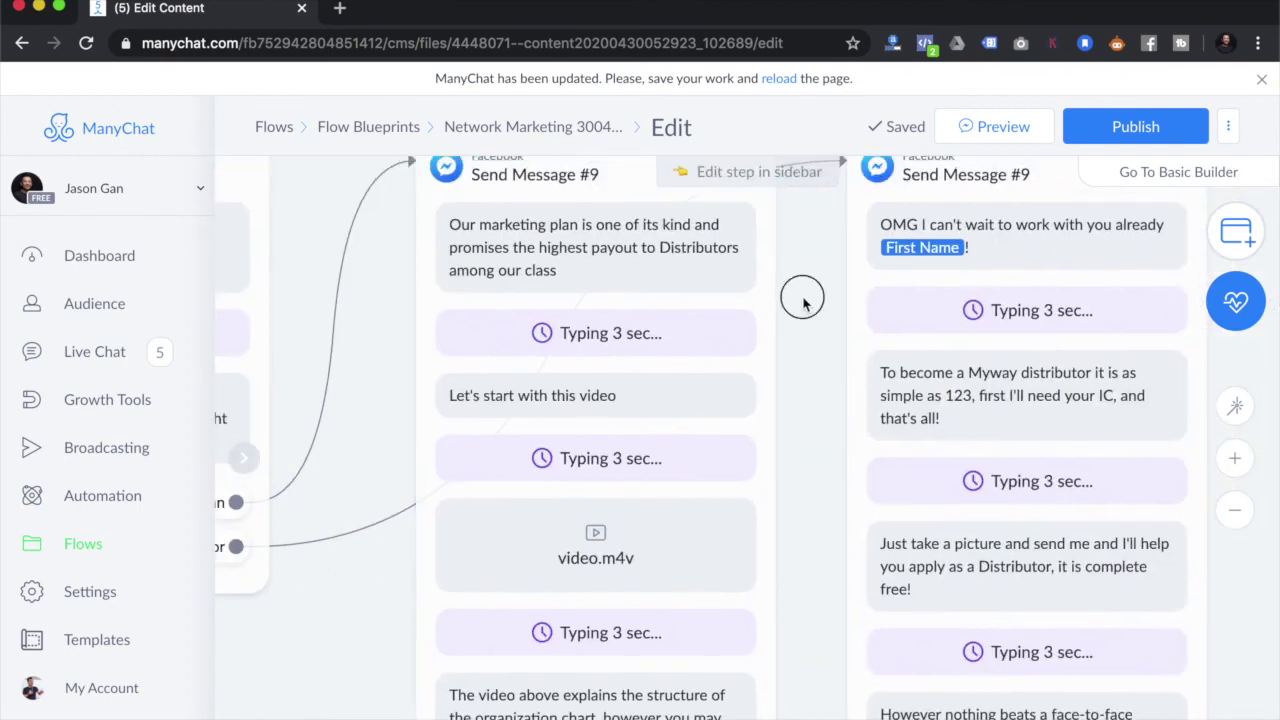
Step: Read through the texts and typing delays of the Send Message #9 on signing up as a distributor
scroll(459, 432, "up", 2, "ctrl")
left_click_drag(459, 432, 425, 402)
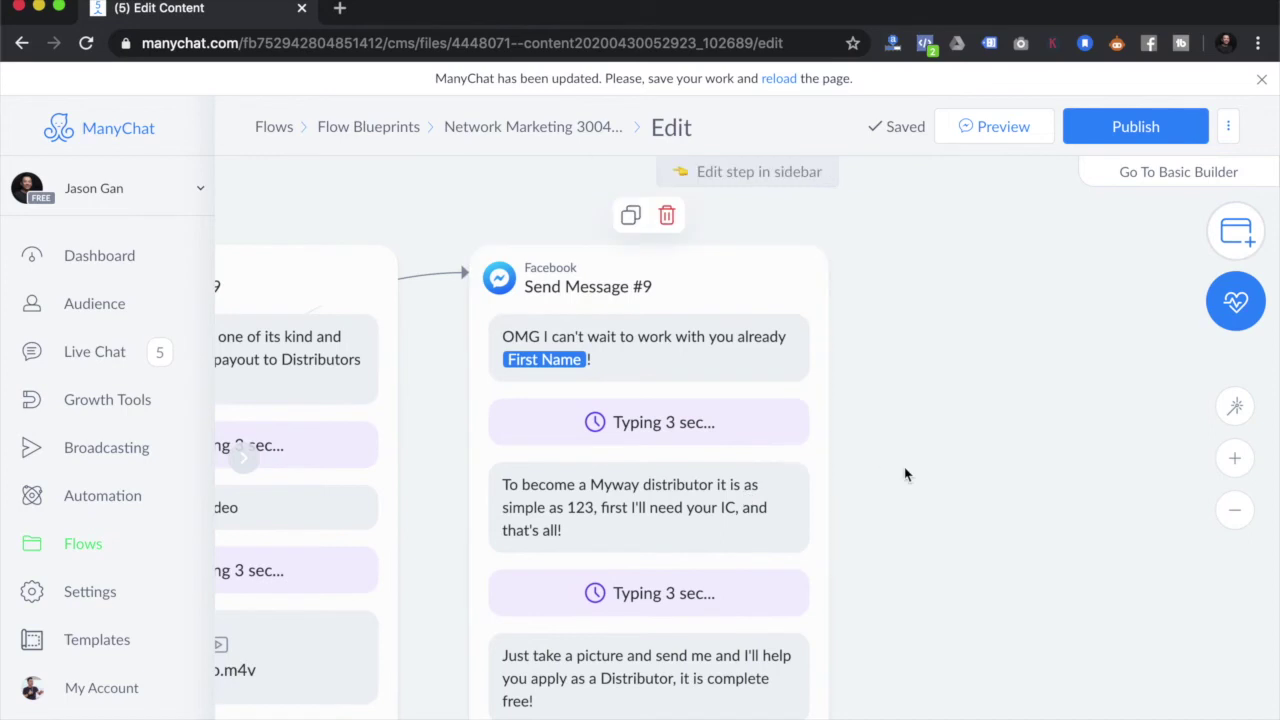
left_click_drag(914, 500, 909, 327)
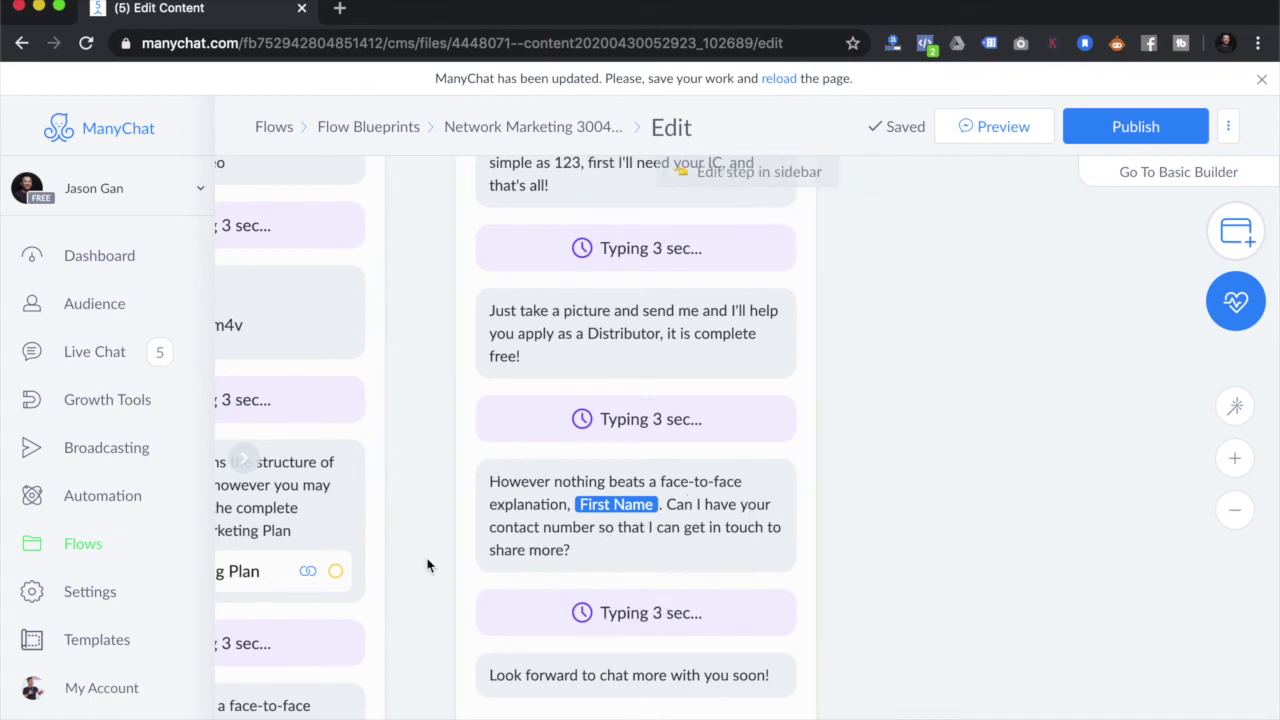
Step: Return to the starting step, trace its third reply option to Send Message #8 and read the message text
scroll(427, 566, "down", 3)
scroll(731, 658, "left", 5)
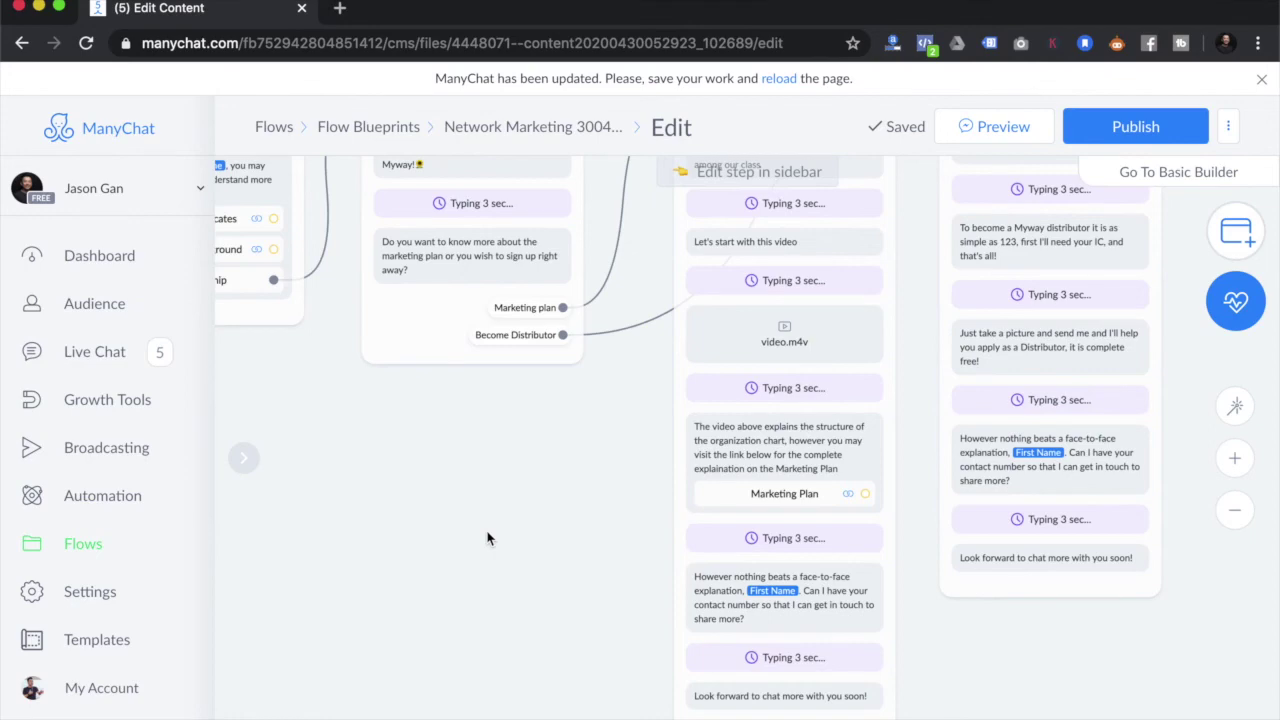
left_click_drag(443, 486, 763, 540)
left_click_drag(480, 551, 928, 630)
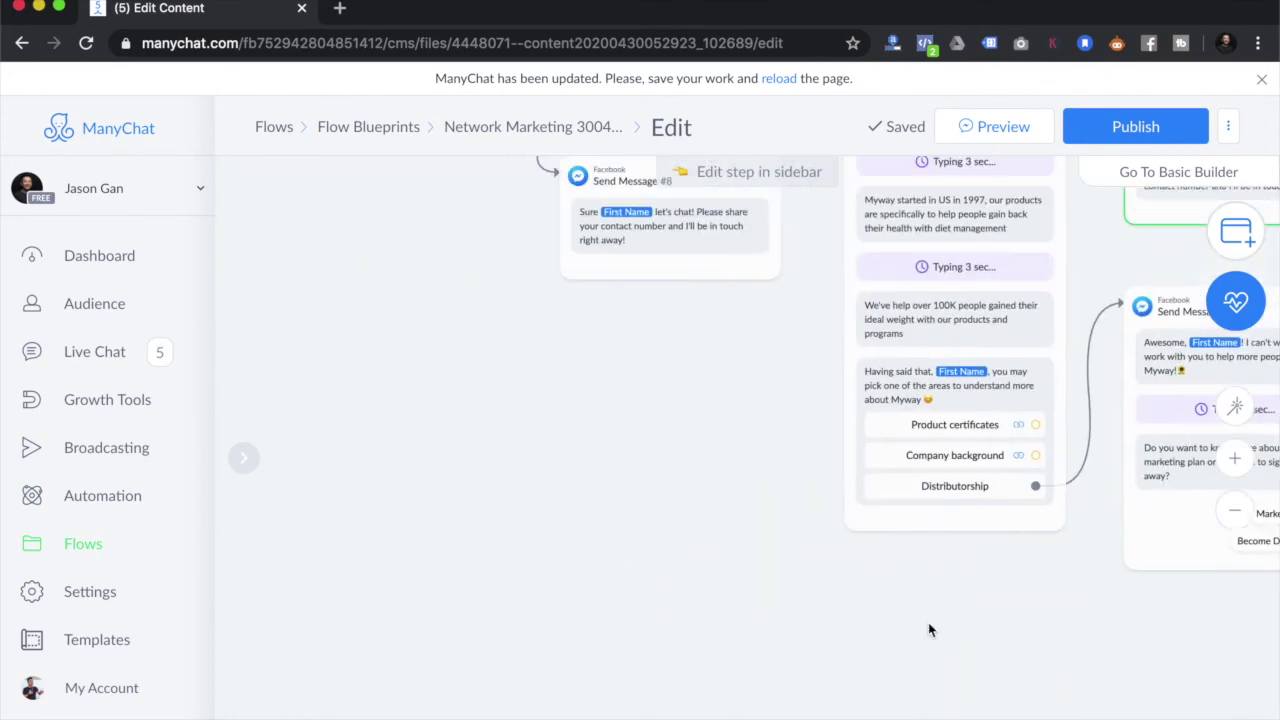
scroll(928, 630, "up", 3)
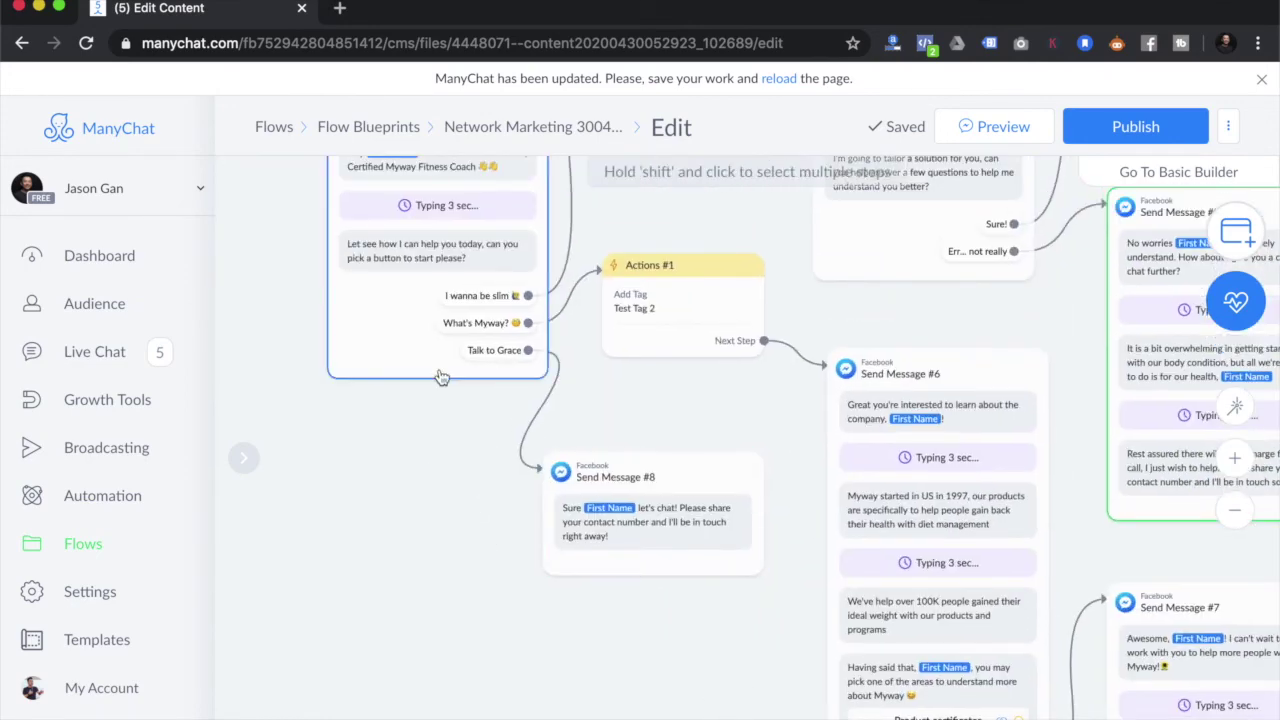
scroll(714, 428, "up", 5)
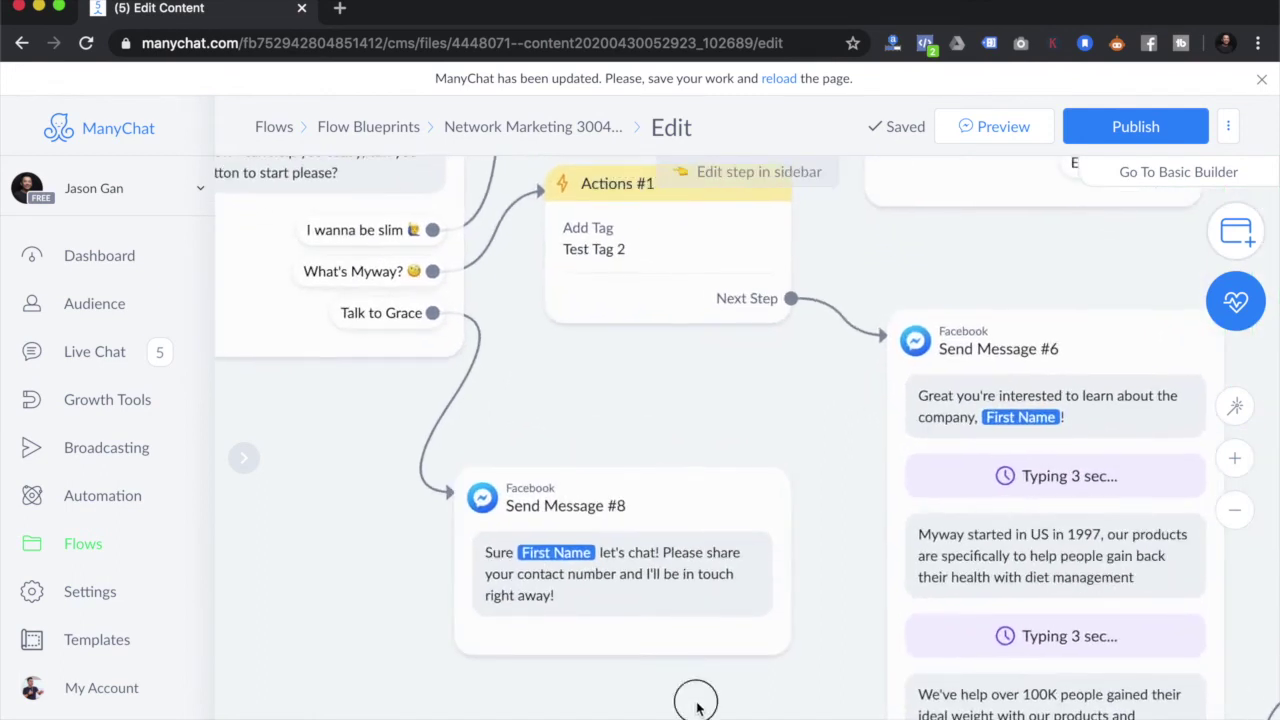
left_click_drag(697, 707, 685, 649)
left_click(482, 510)
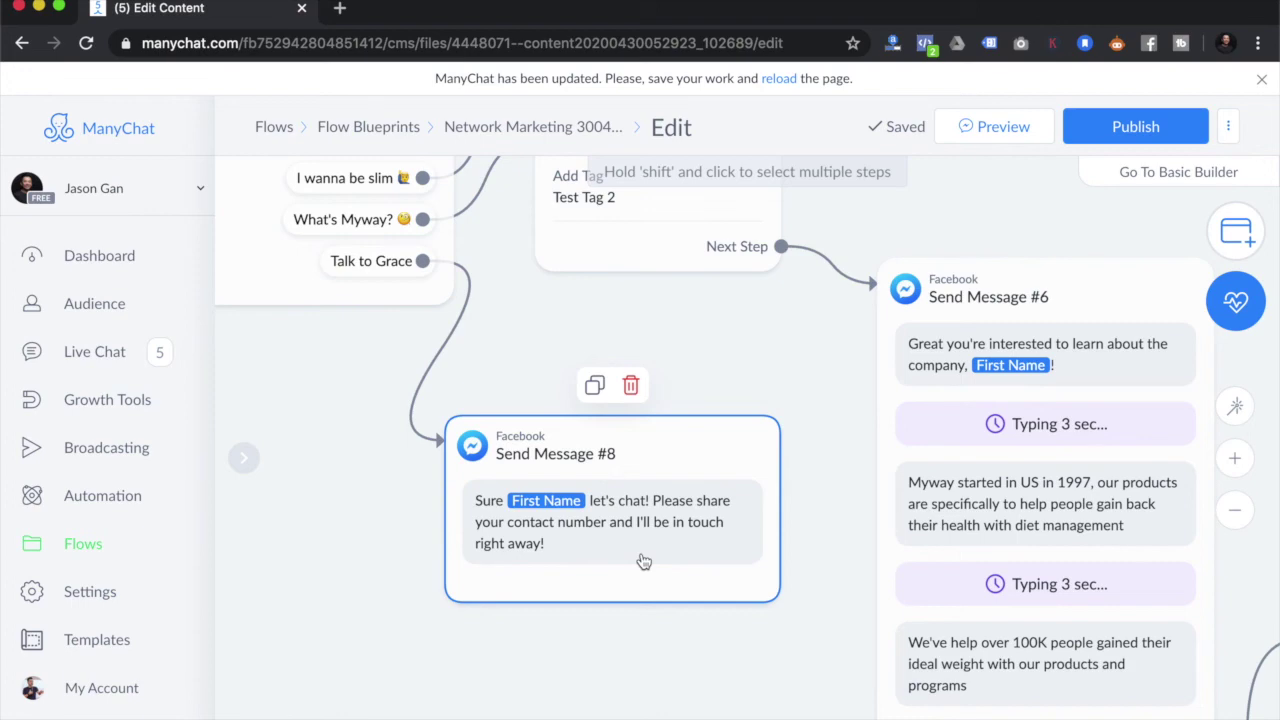
Step: Review the overall flow layout from the starting step across both Actions steps to the connected messages
scroll(729, 517, "down", 3)
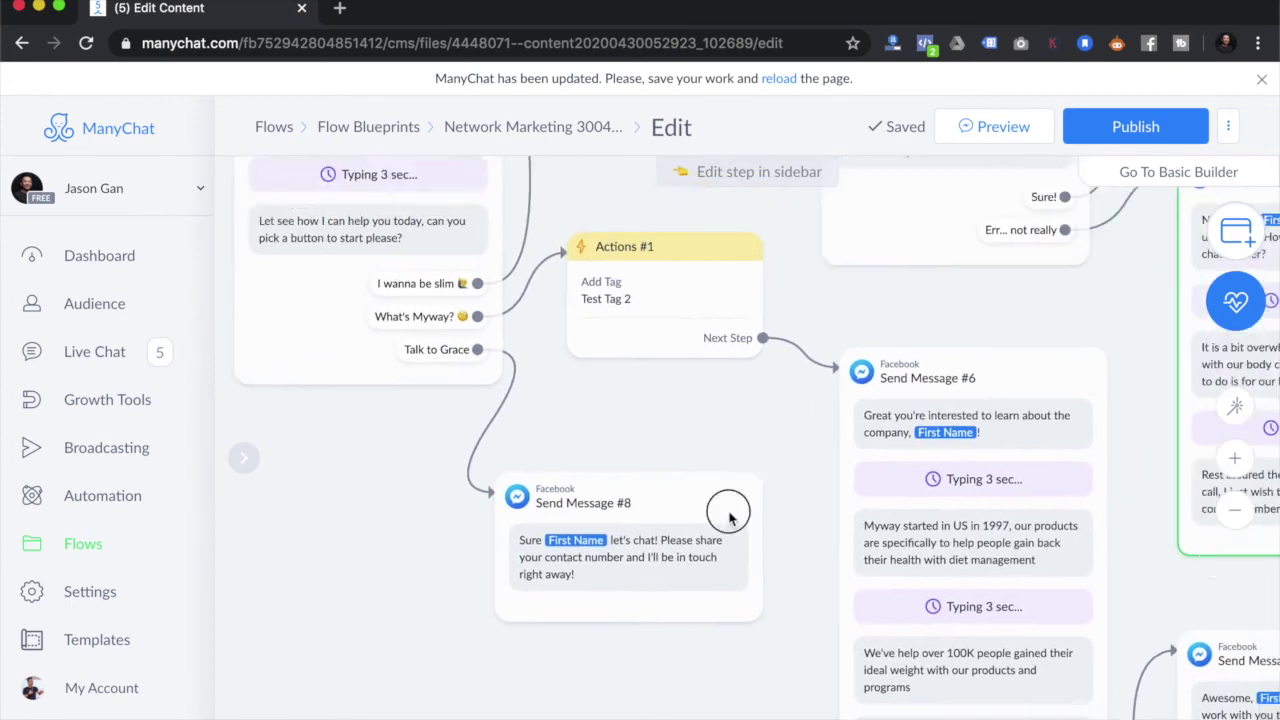
scroll(729, 517, "up", 2)
scroll(727, 351, "down", 3)
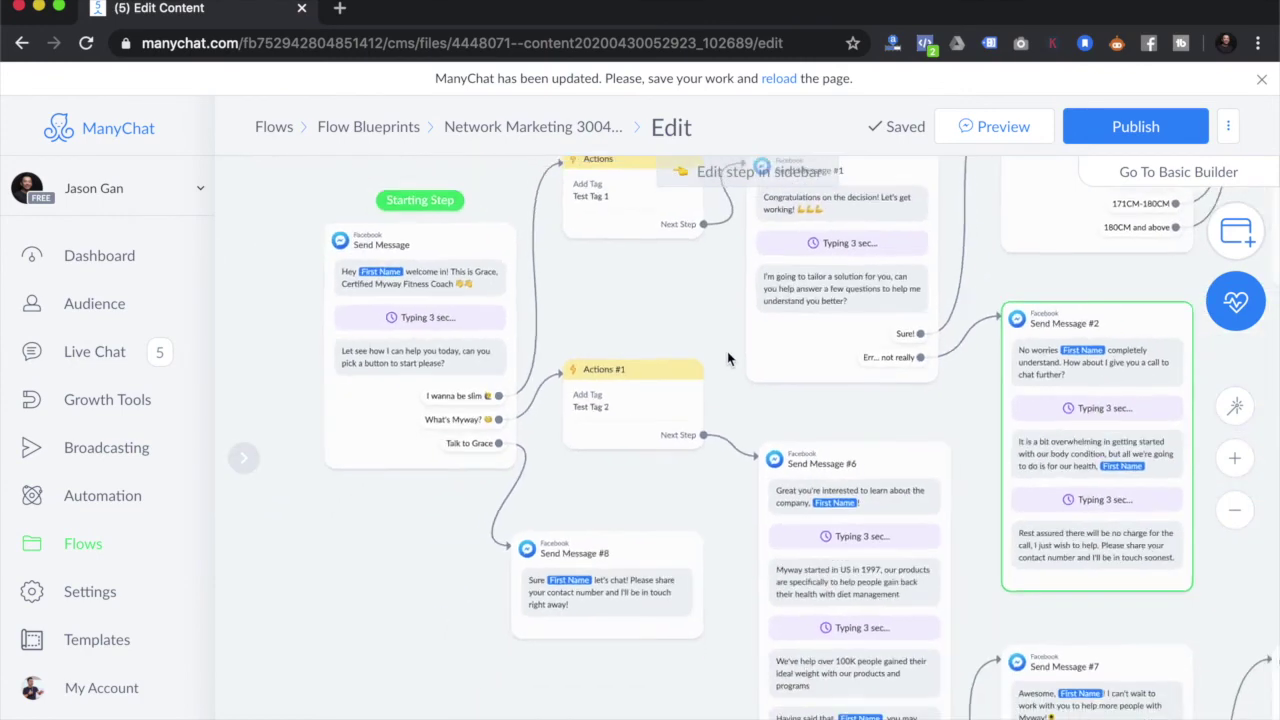
scroll(727, 351, "down", 1)
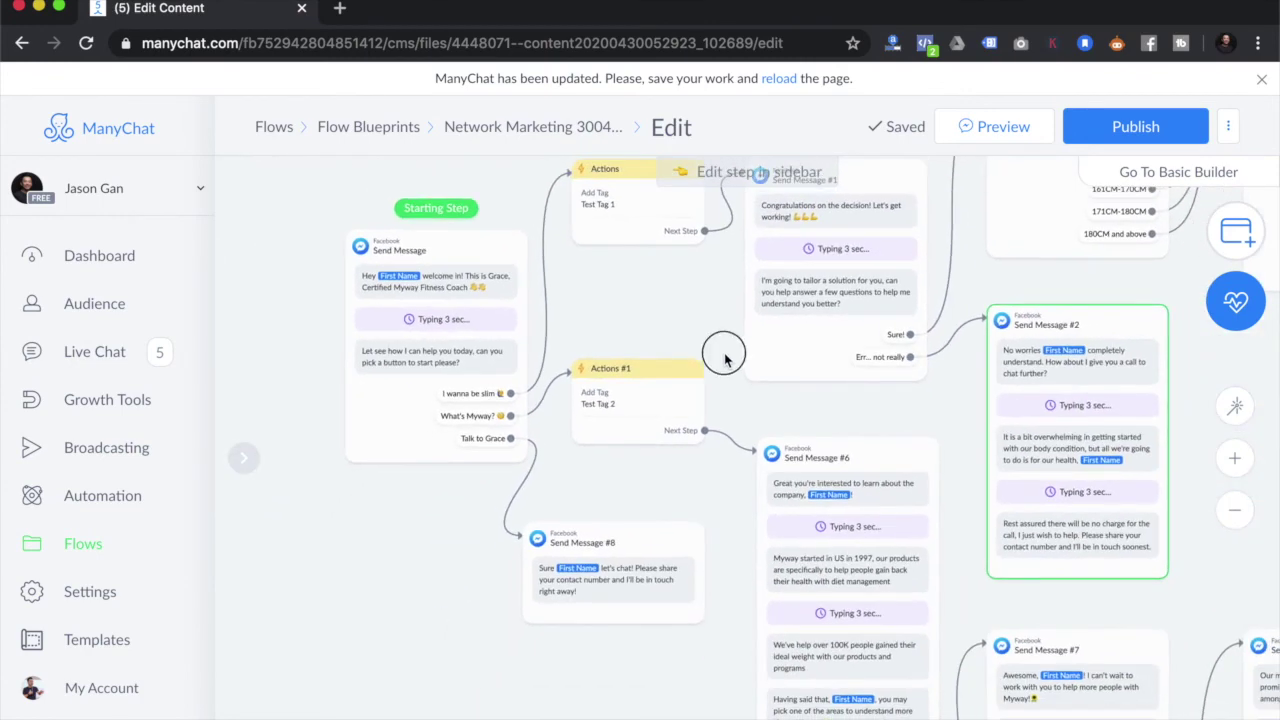
left_click_drag(727, 351, 530, 503)
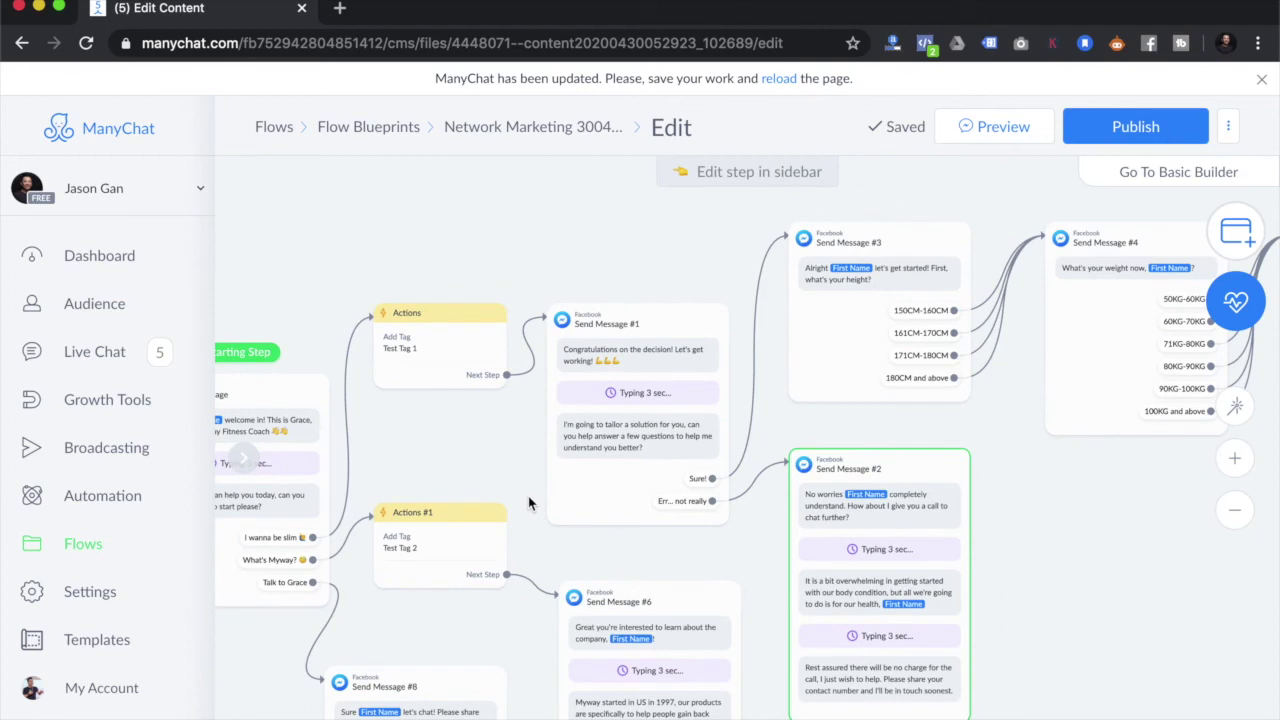